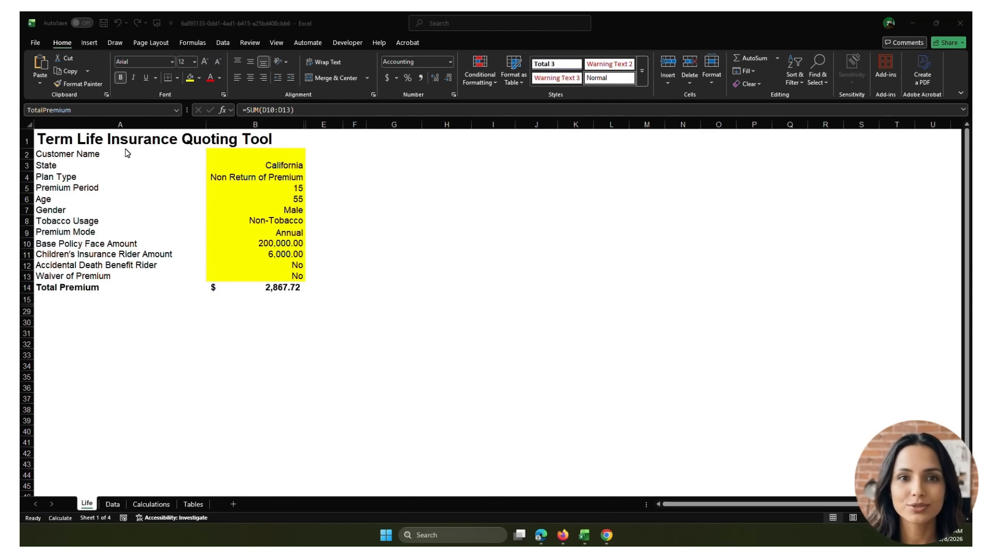
Examine the customer input cells B2:B13 and the Total Premium formula on the Life sheet.
drag(264, 157, 290, 276)
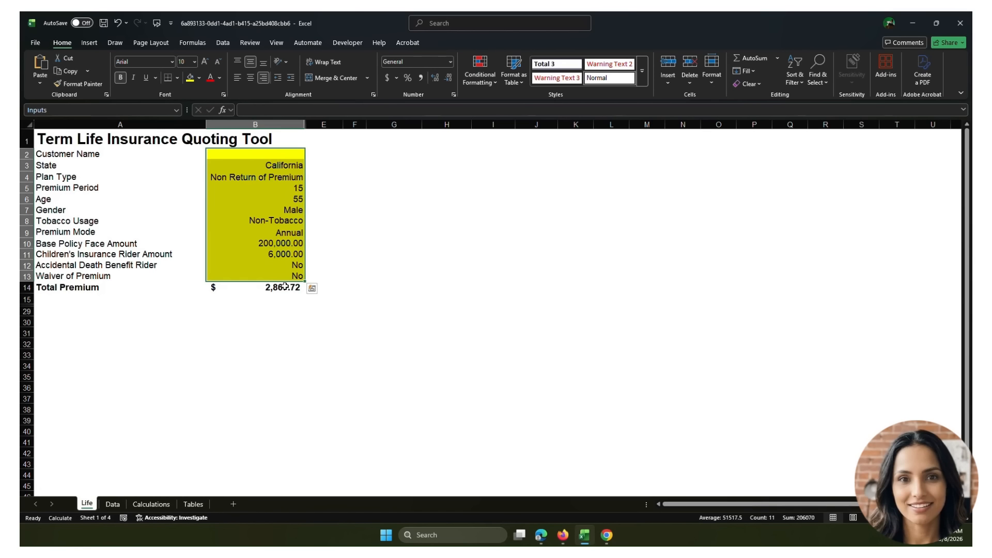
click(285, 287)
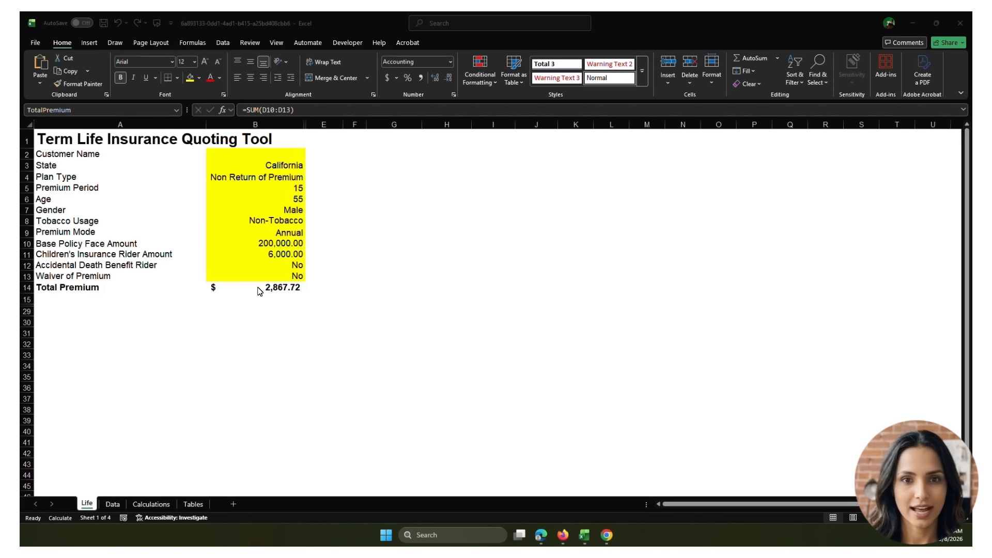
click(260, 291)
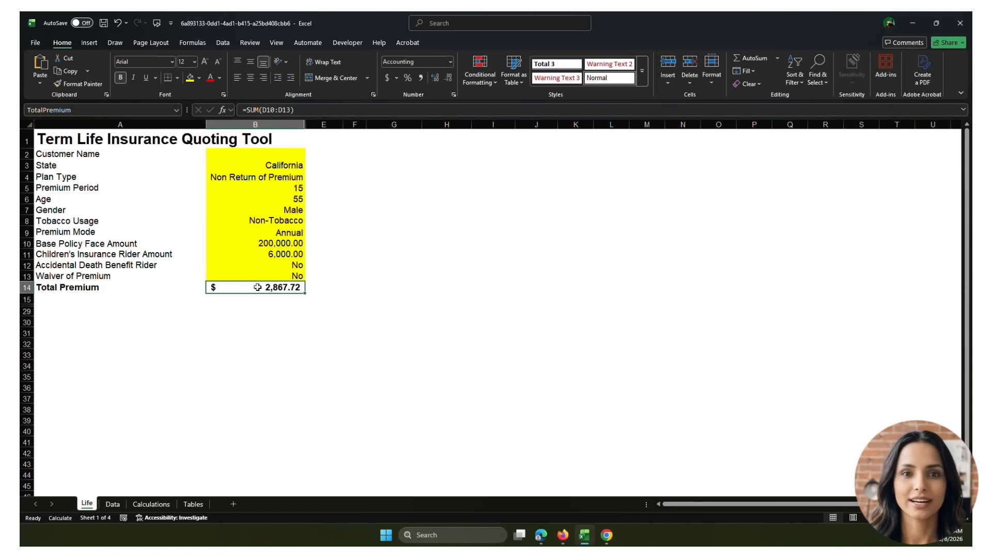
Look through the Data, Calculations and Tables sheets, and return to the input cells on the Life sheet.
click(117, 504)
click(173, 503)
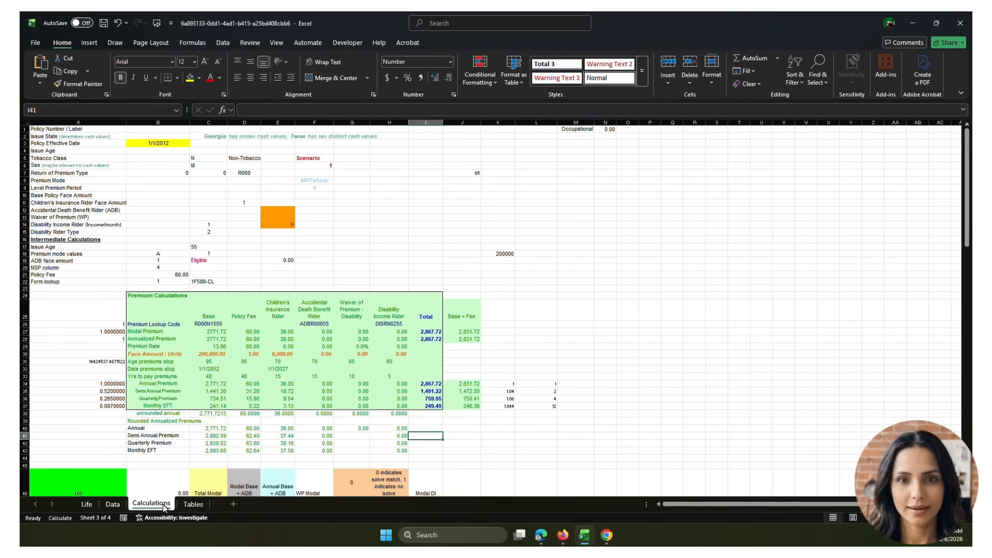
click(202, 504)
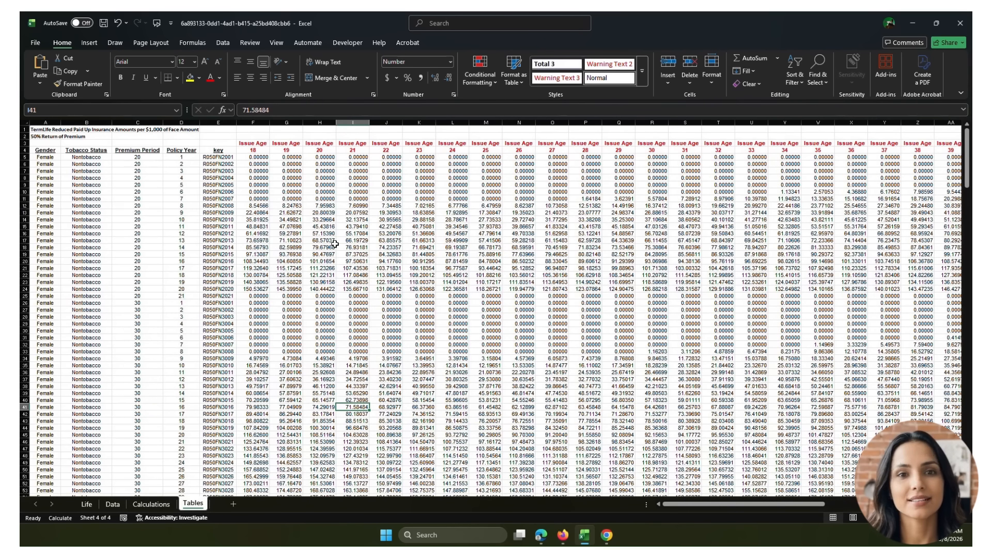
click(87, 504)
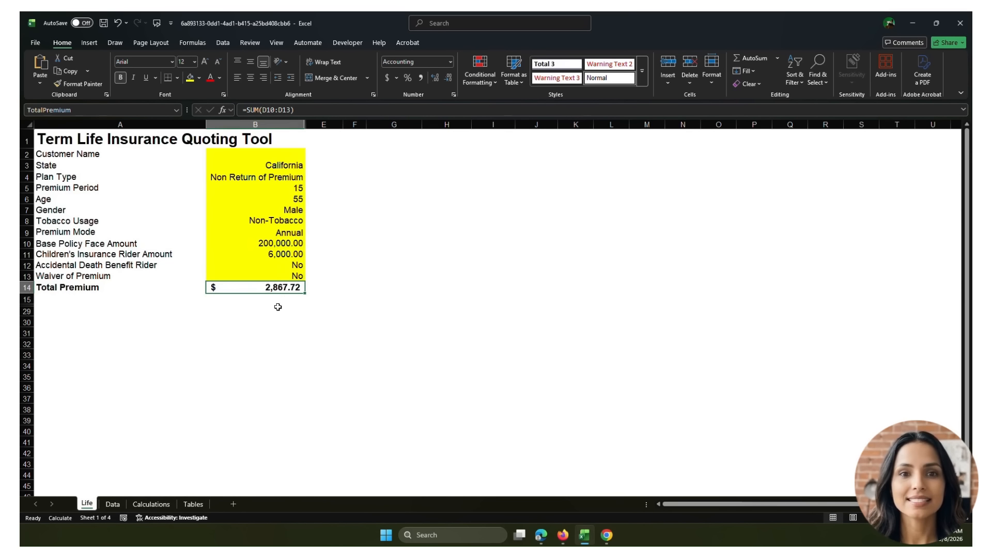
drag(285, 153, 284, 275)
click(400, 256)
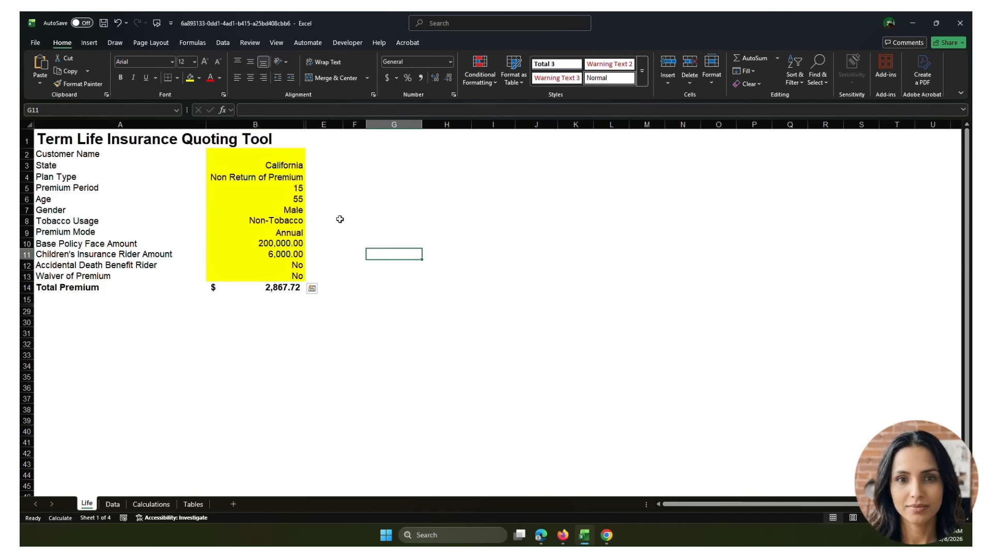
Check the range names assigned to the Premium Period and Age input cells.
click(281, 188)
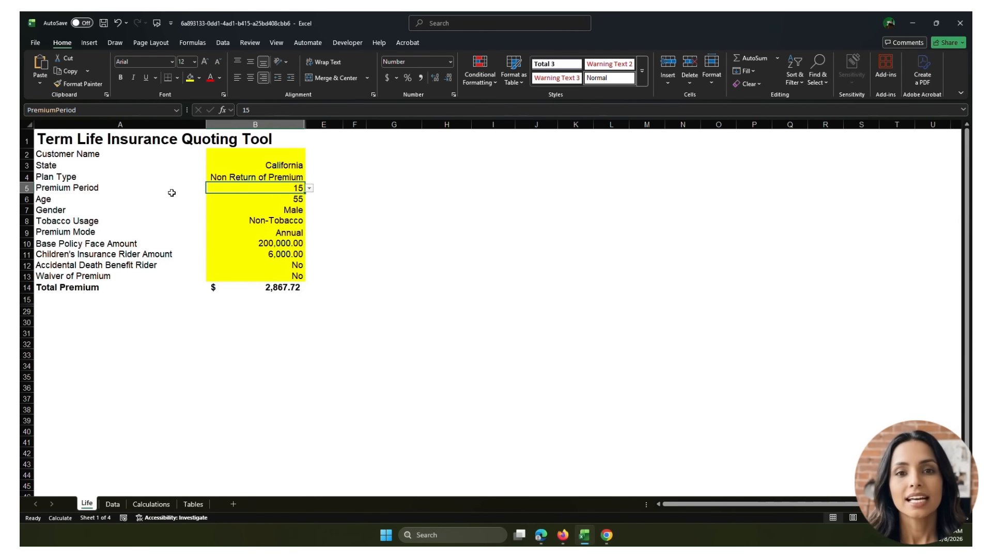
click(99, 111)
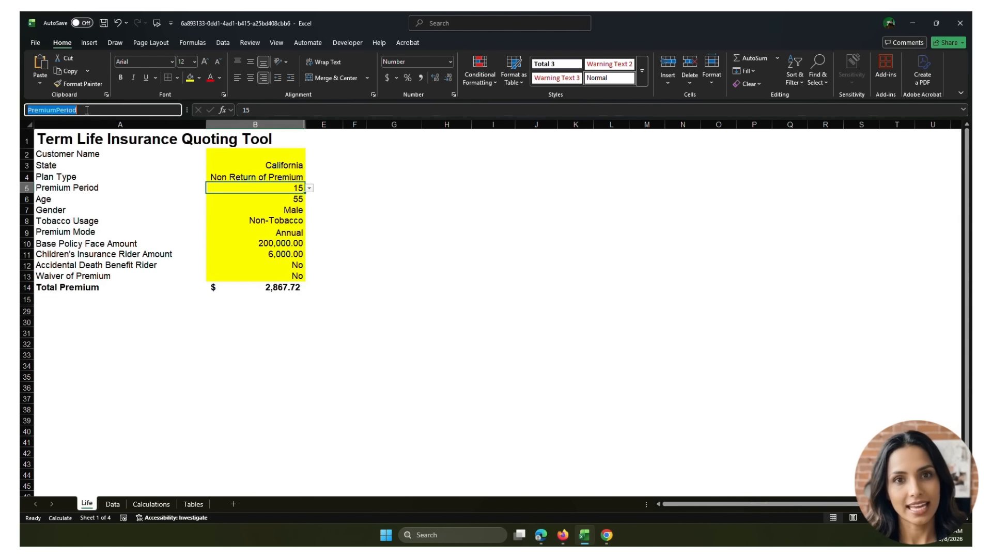
click(299, 199)
click(90, 110)
click(327, 213)
click(281, 199)
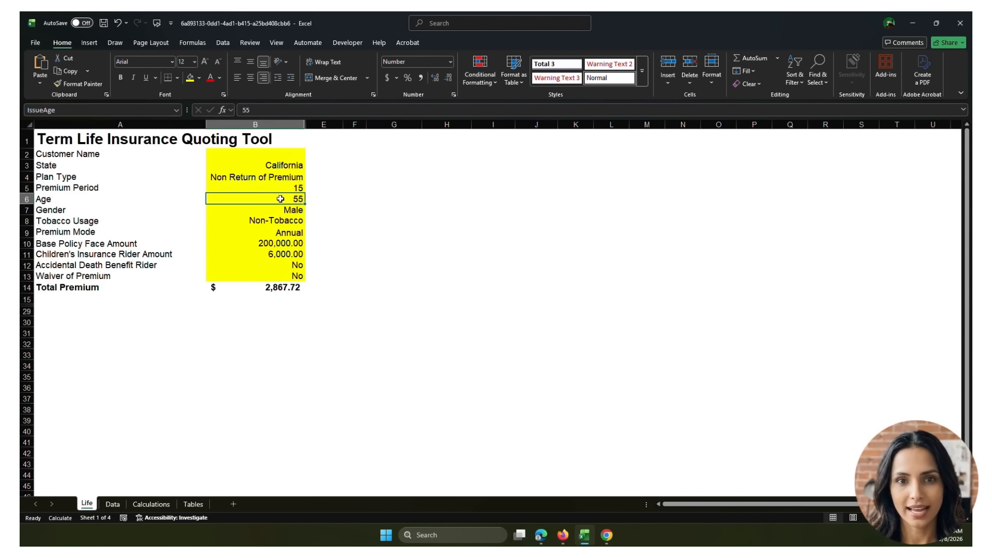
click(314, 200)
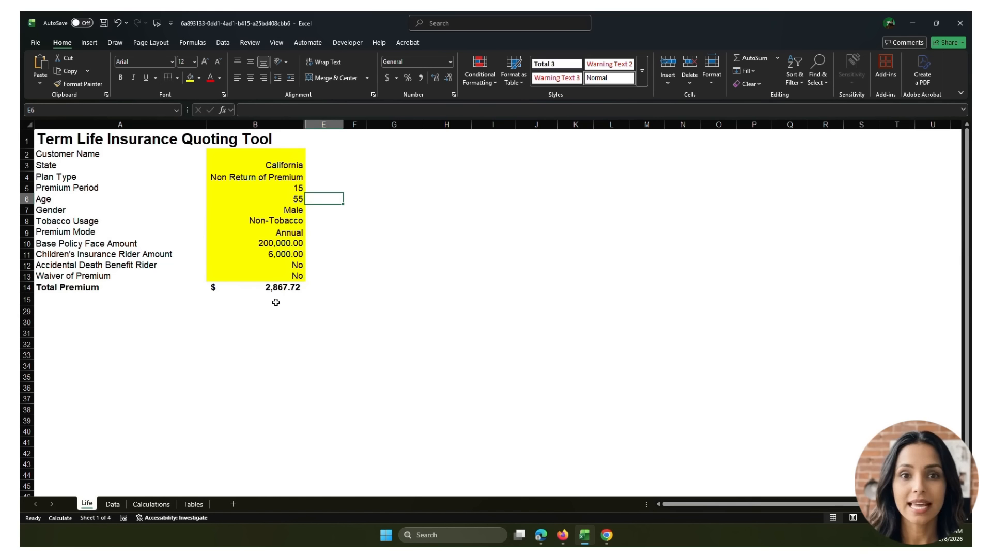
Switch to the SpreadsheetWeb applications page and create a Term Life API without UI from the Term-Life workbook, opting to try the API Toolkit.
click(694, 224)
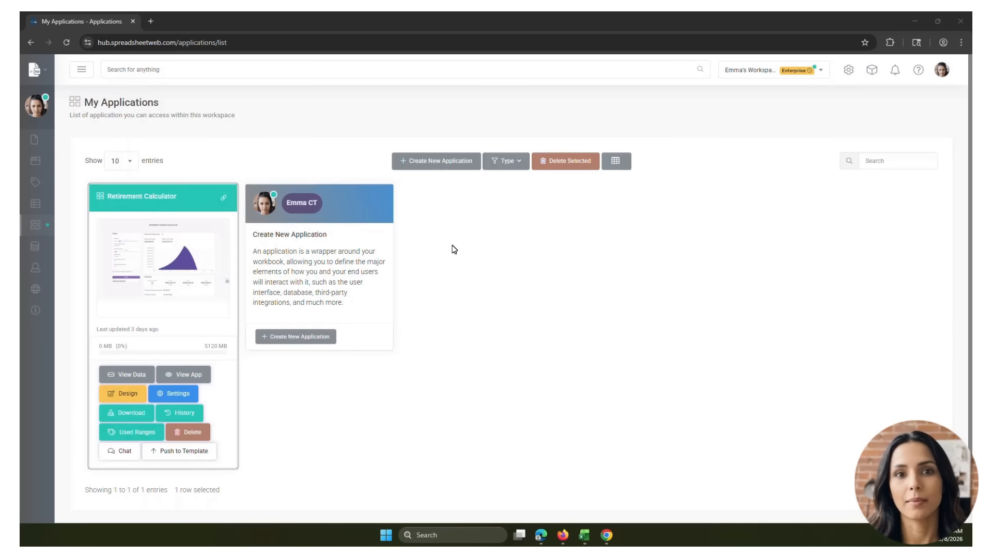
click(439, 164)
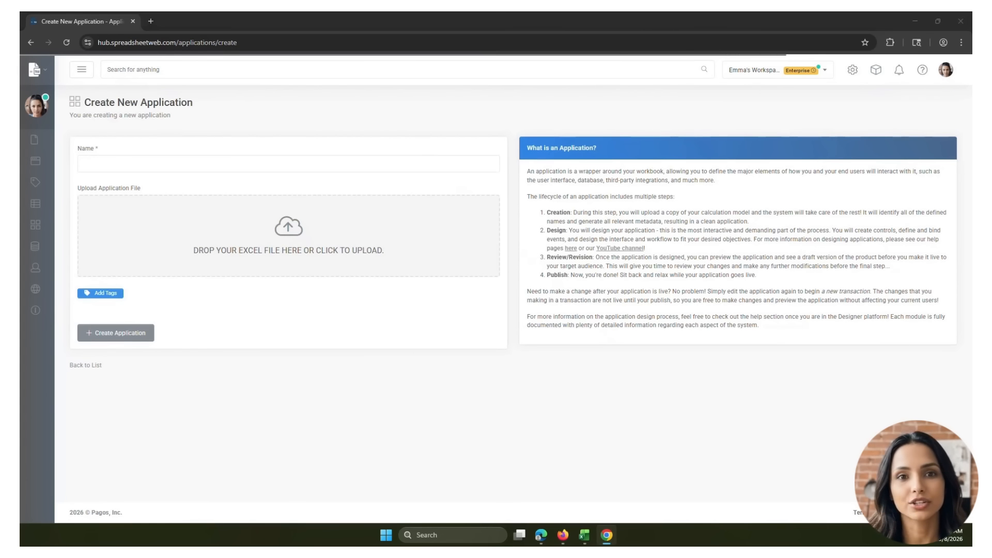
drag(410, 204, 328, 265)
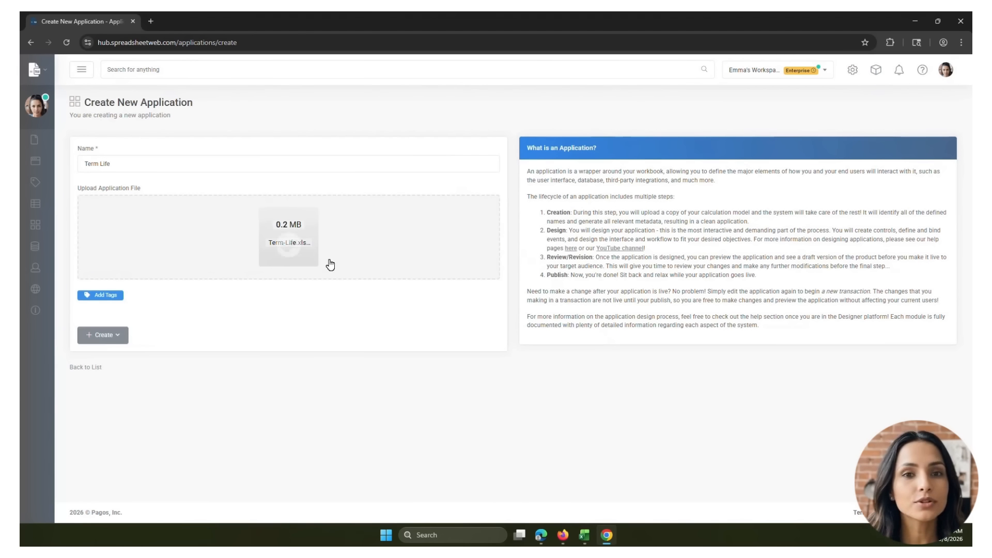
click(120, 341)
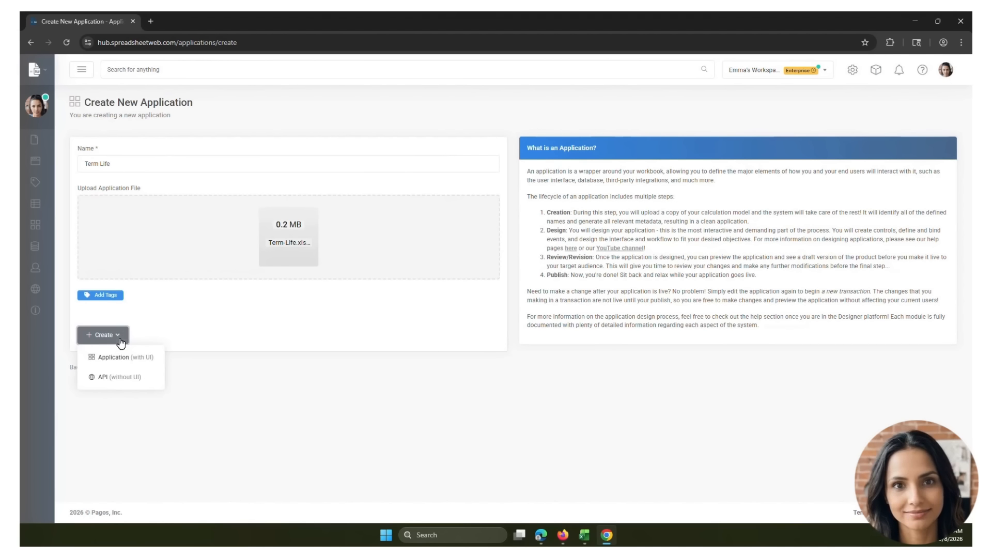
click(109, 379)
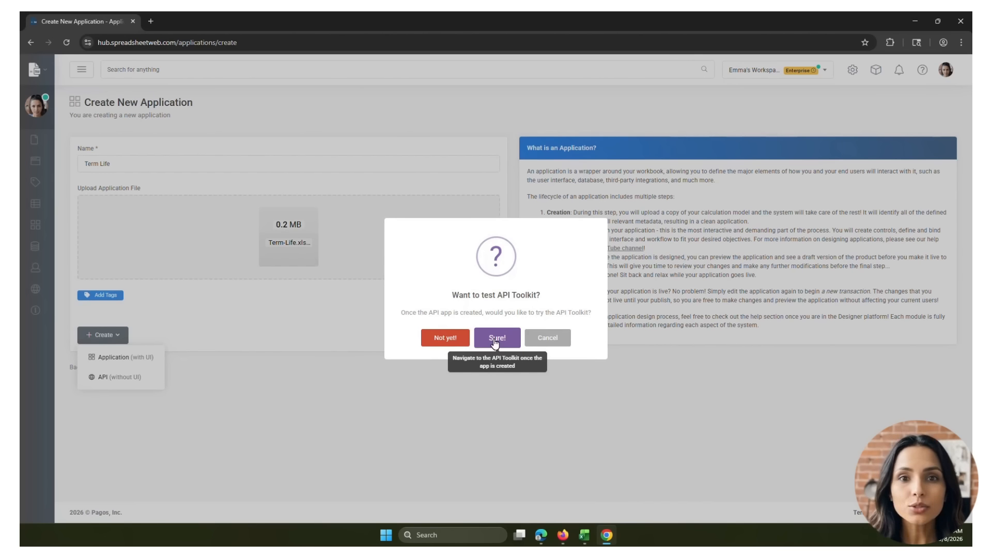
click(494, 341)
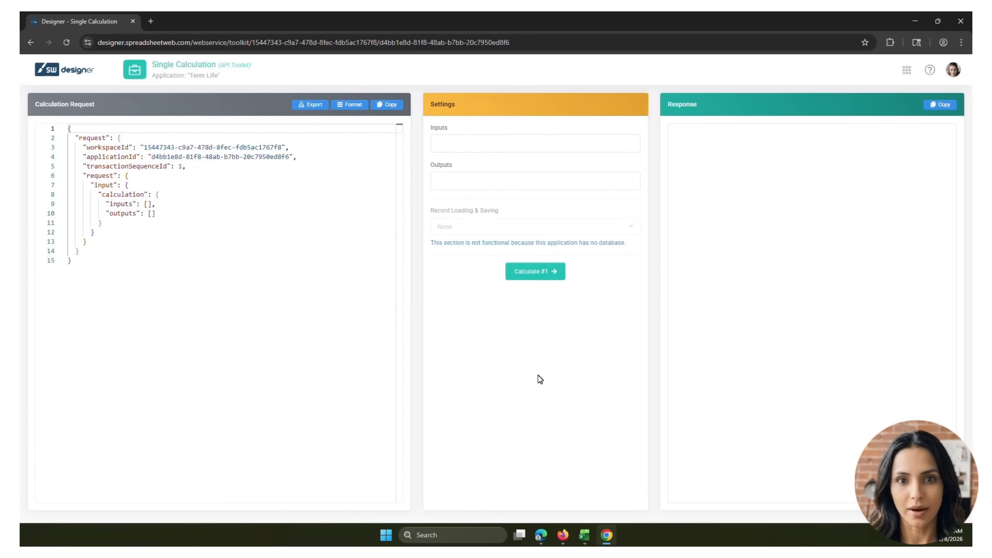
Examine the empty inputs and outputs arrays in the calculation request.
click(149, 205)
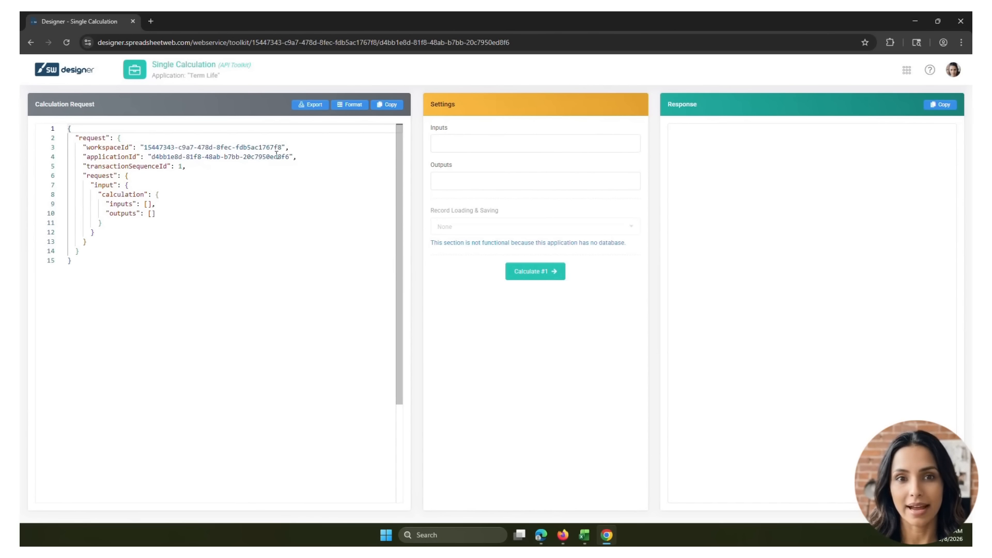
click(151, 214)
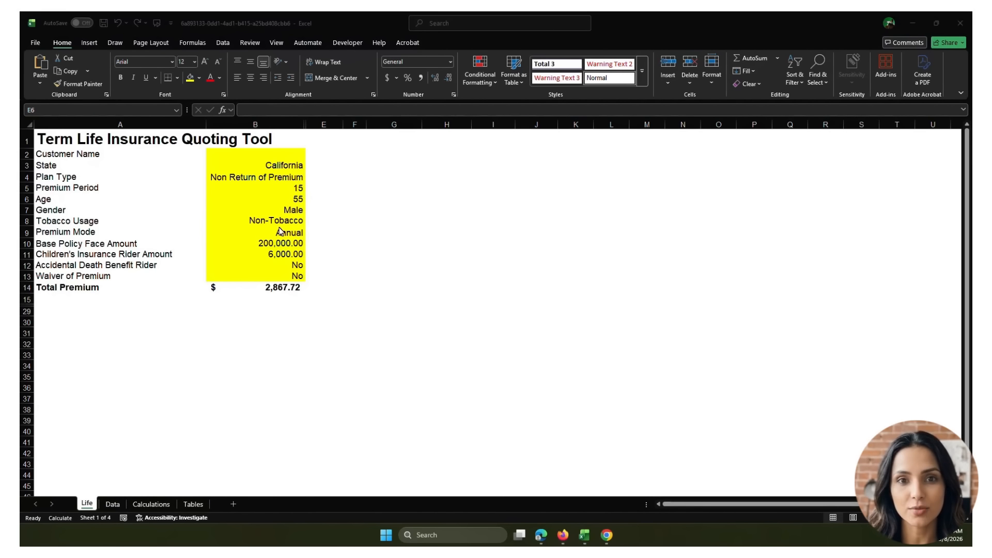
Switch to the Excel workbook and set the Age on the Life sheet to 23.
click(286, 202)
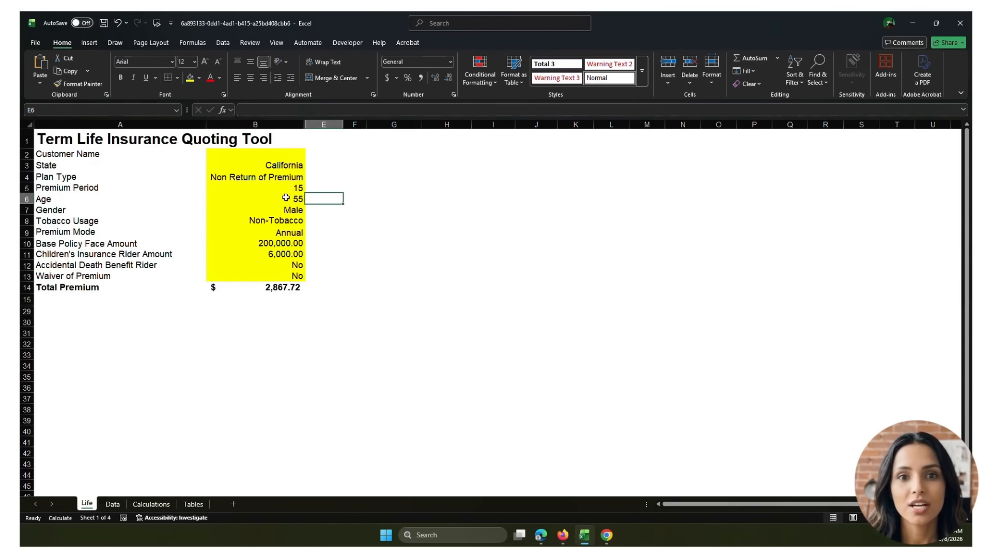
click(292, 291)
click(290, 199)
key(Delete)
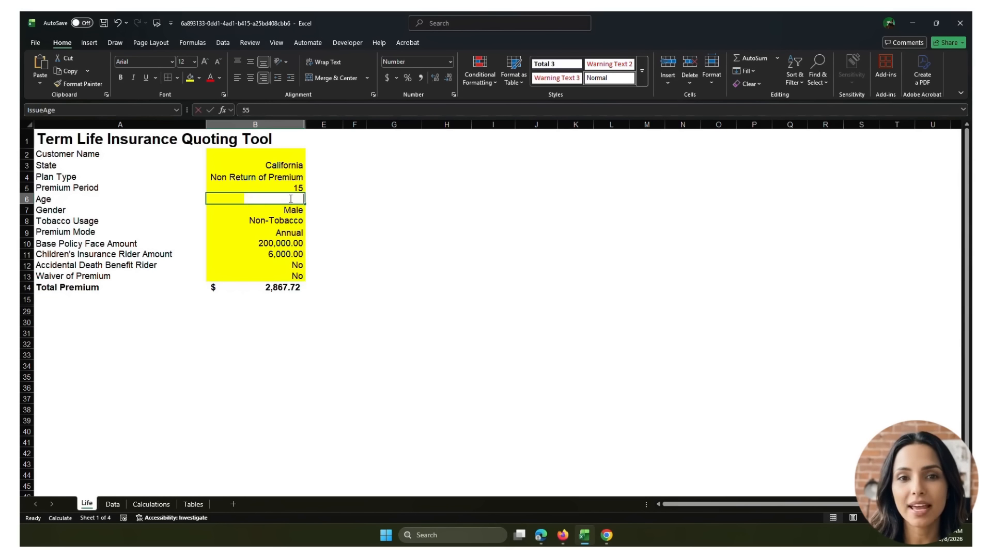
text(23)
key(Return)
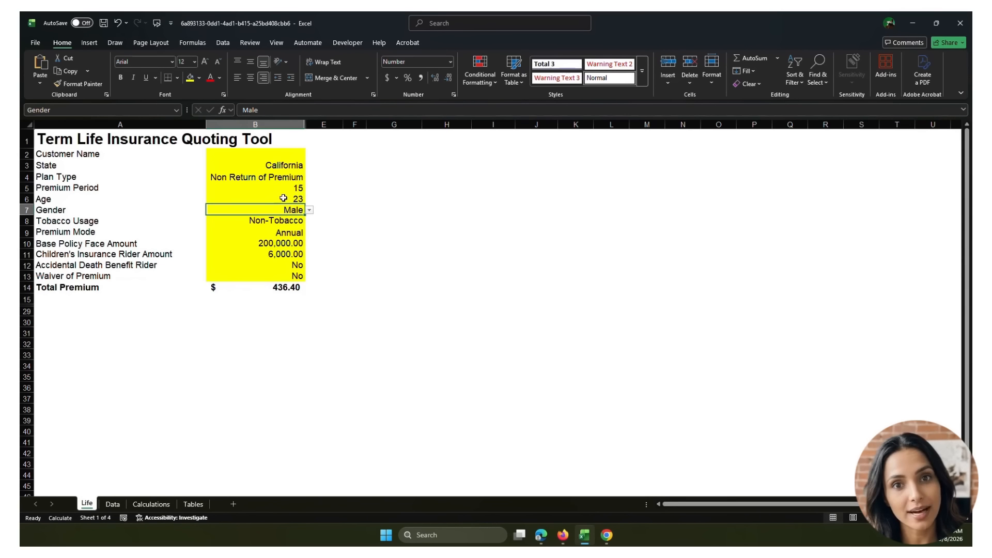
Return to the API Toolkit in the browser and add IssueAge as an input of the calculation request.
click(913, 26)
click(454, 146)
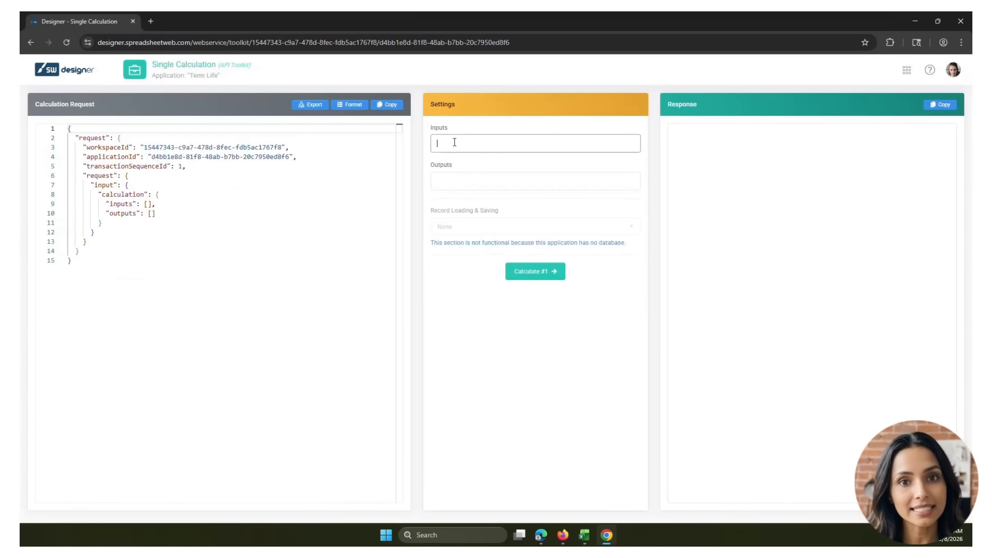
text(issue)
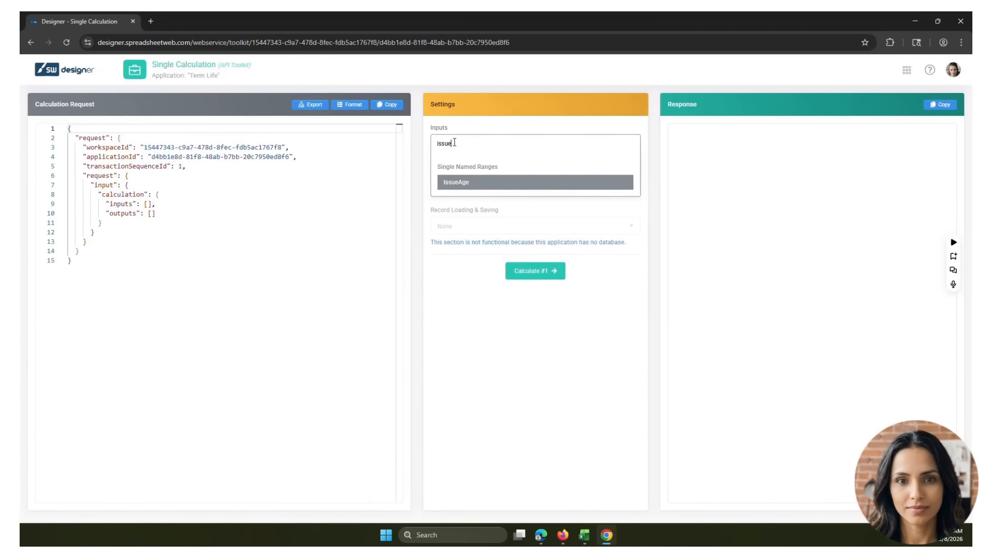
click(461, 182)
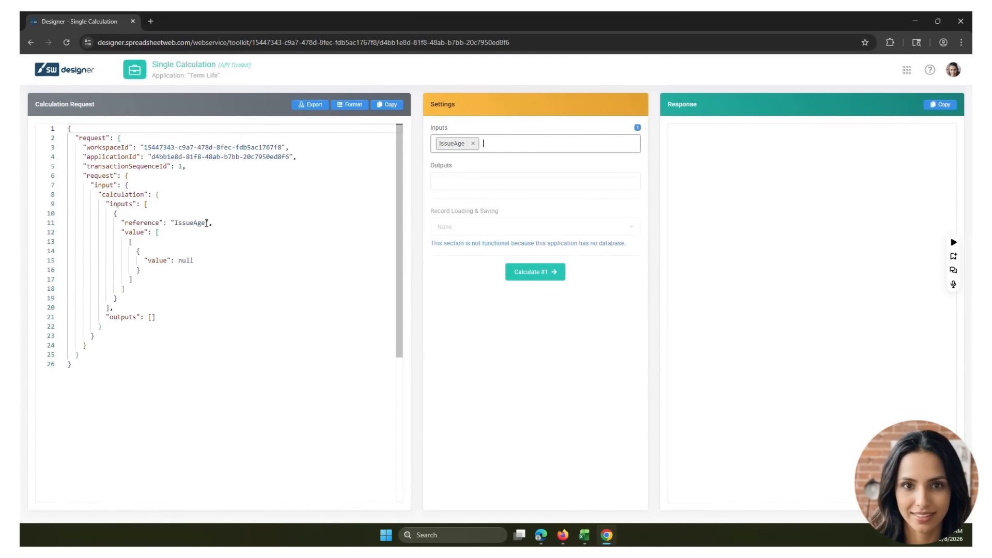
Add the TotalPremium named range as an output of the calculation request.
click(466, 182)
text(to)
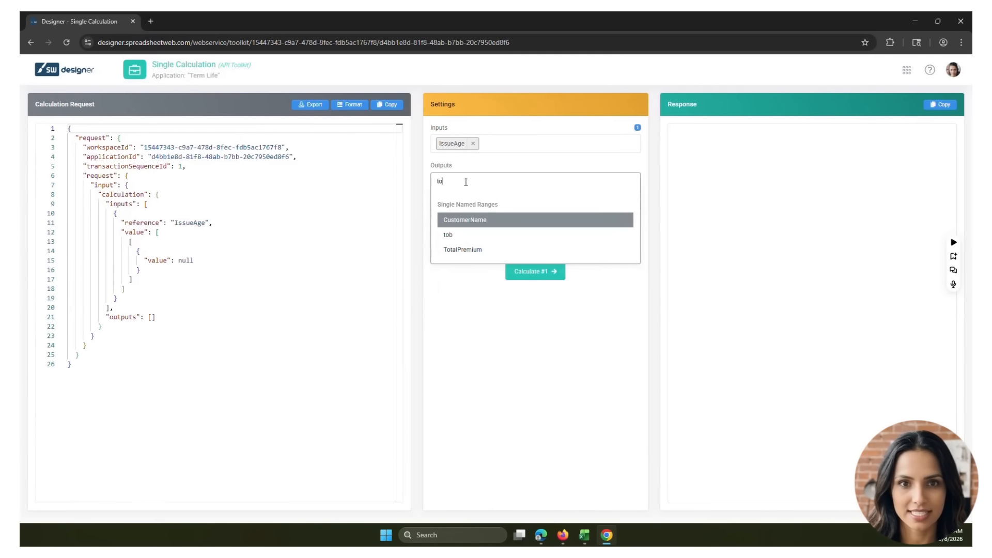
text(ta)
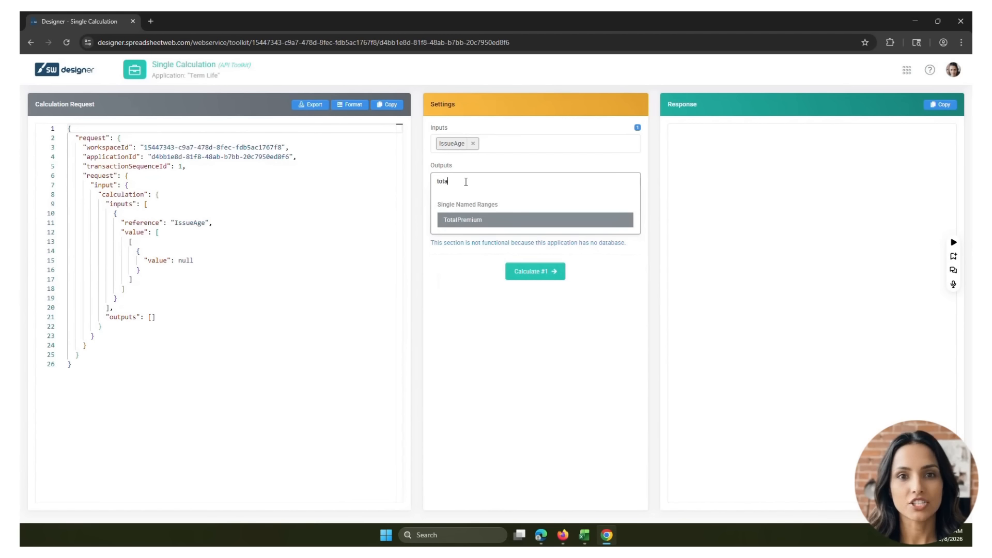
text(l)
click(477, 224)
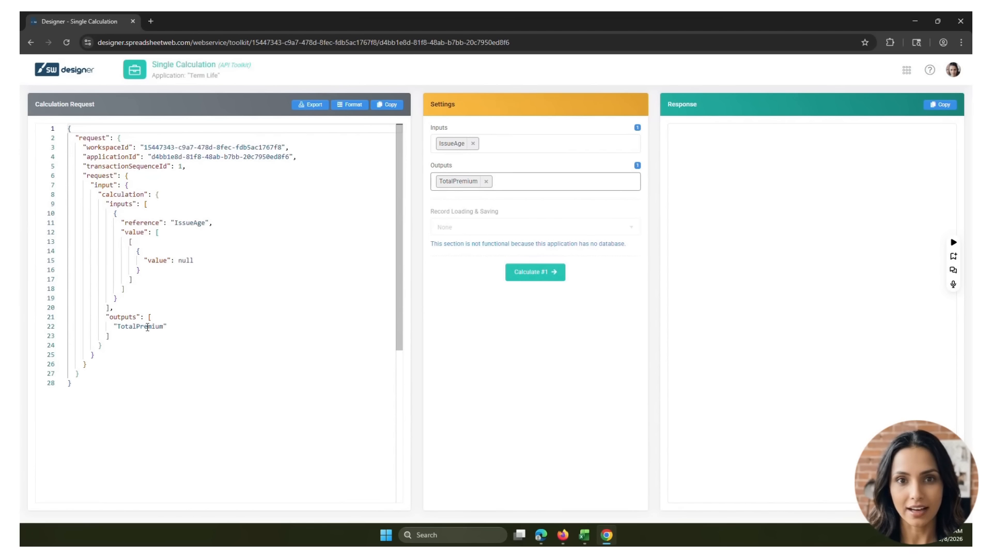
Set the IssueAge input value to 33 and run the calculation.
click(452, 144)
text(33)
click(671, 210)
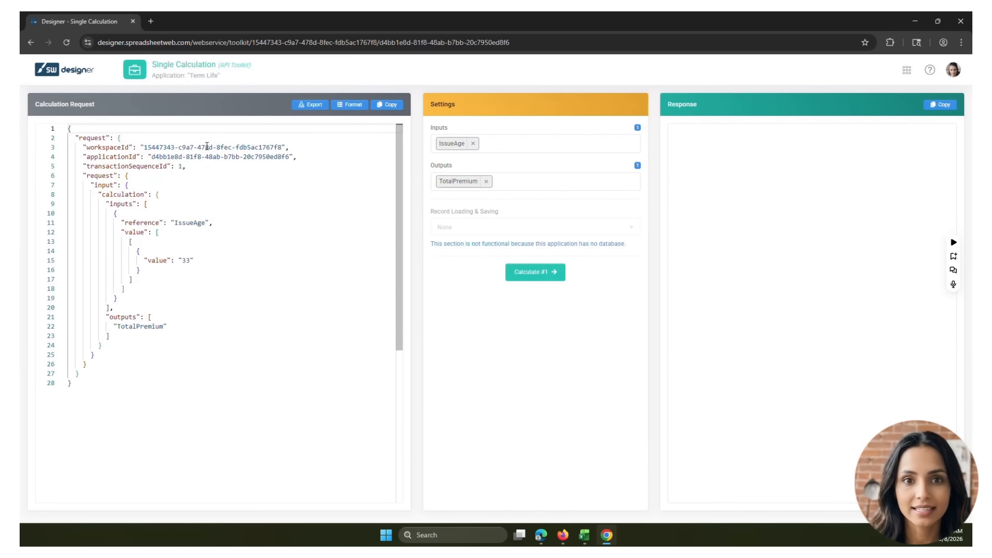
click(529, 275)
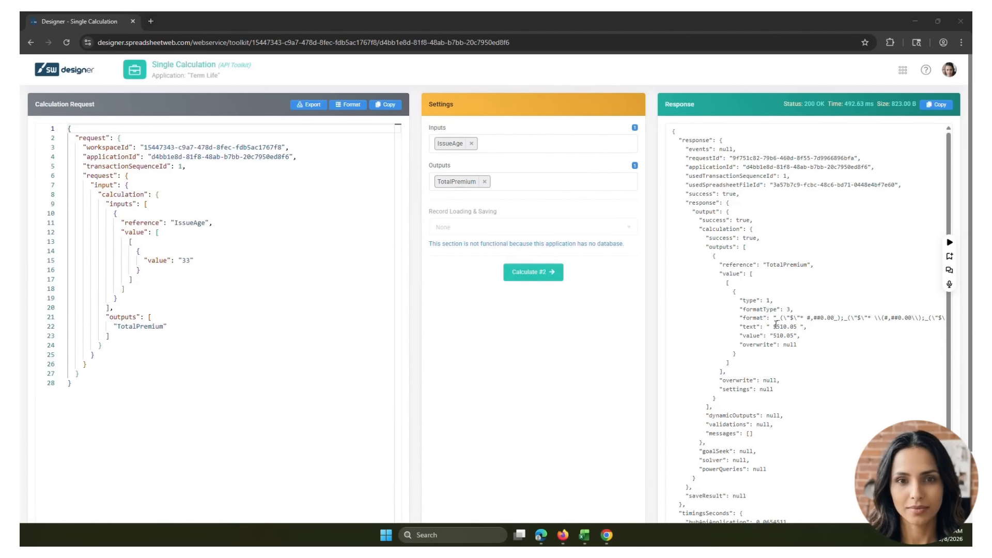
Compare the TotalPremium text in the response with the Total Premium in Excel, narrowing the workbook window to show both.
drag(767, 264, 807, 265)
drag(775, 326, 797, 327)
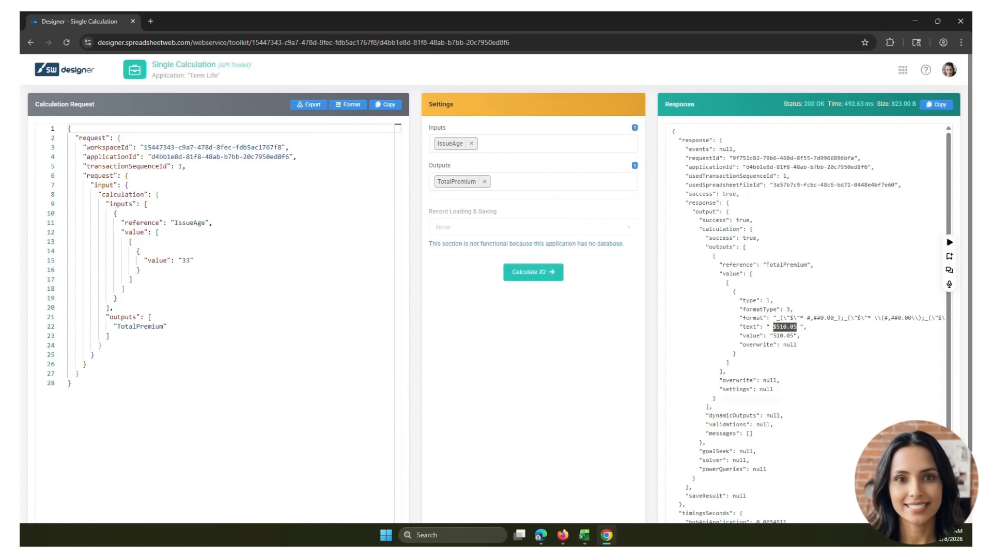
key(alt+Tab)
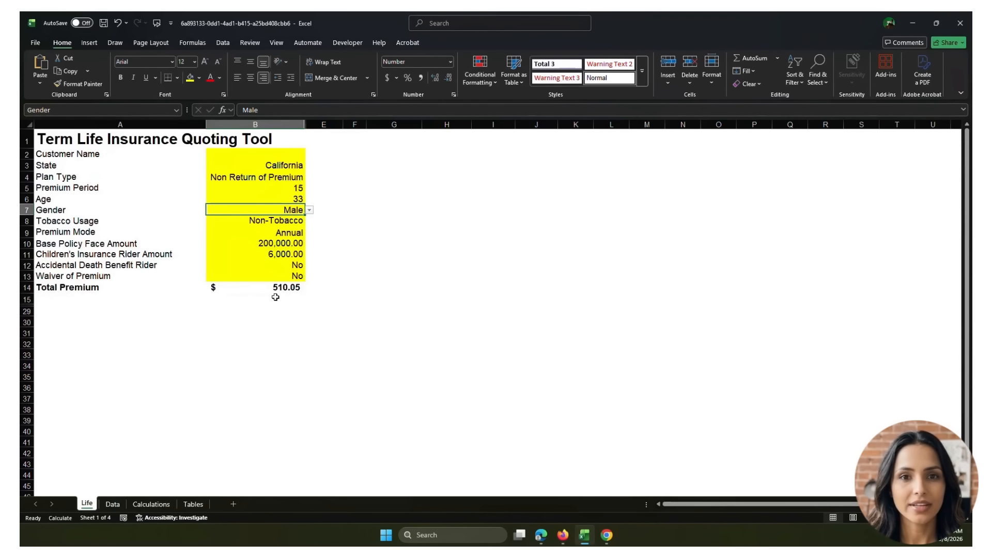
click(936, 22)
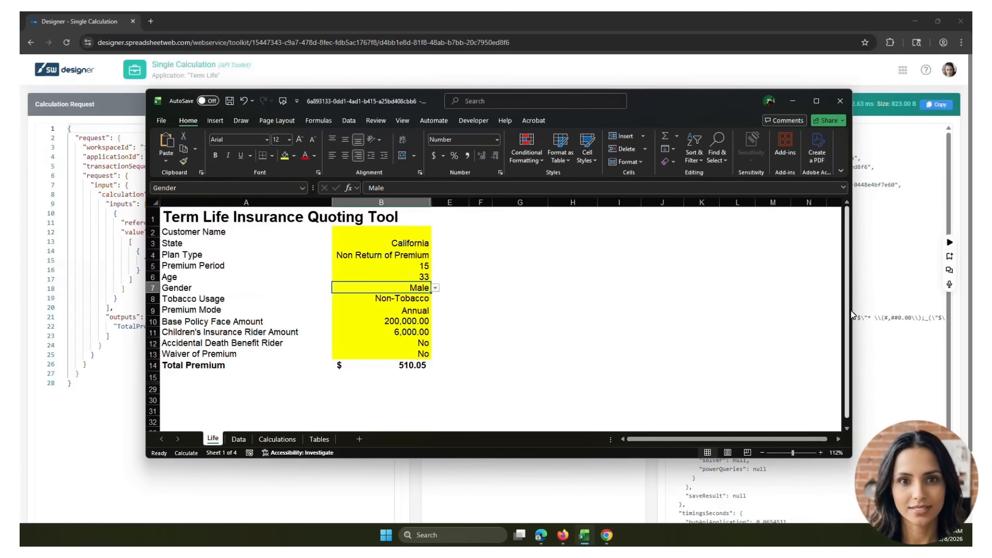
drag(852, 315, 544, 313)
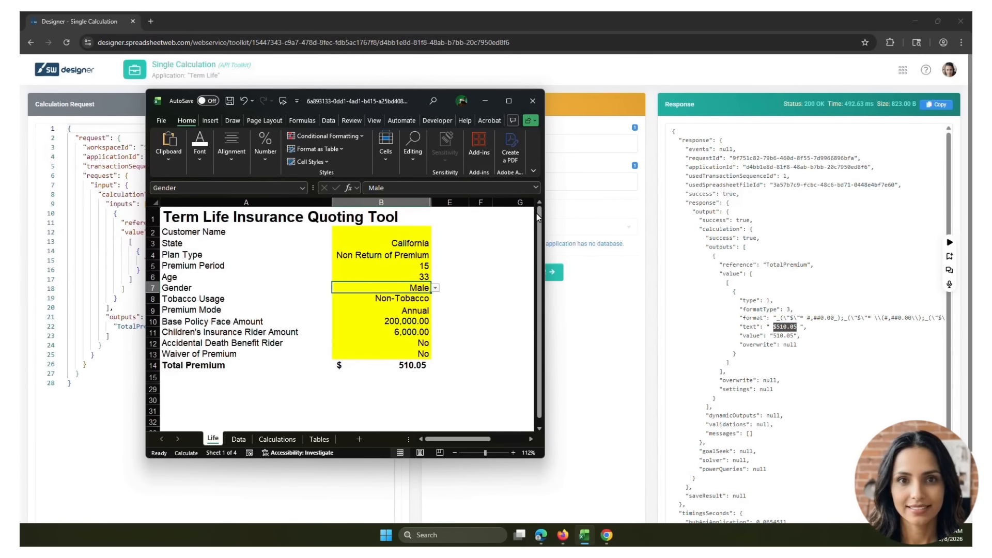
Return to the API Toolkit, set the IssueAge input value to 55 and run the calculation.
click(484, 102)
double_click(190, 261)
text(55)
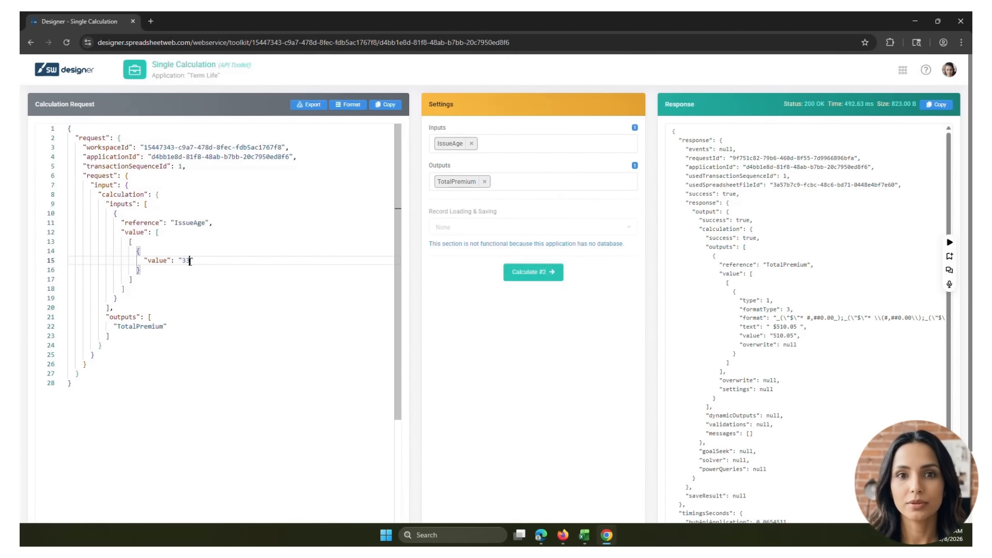
click(534, 273)
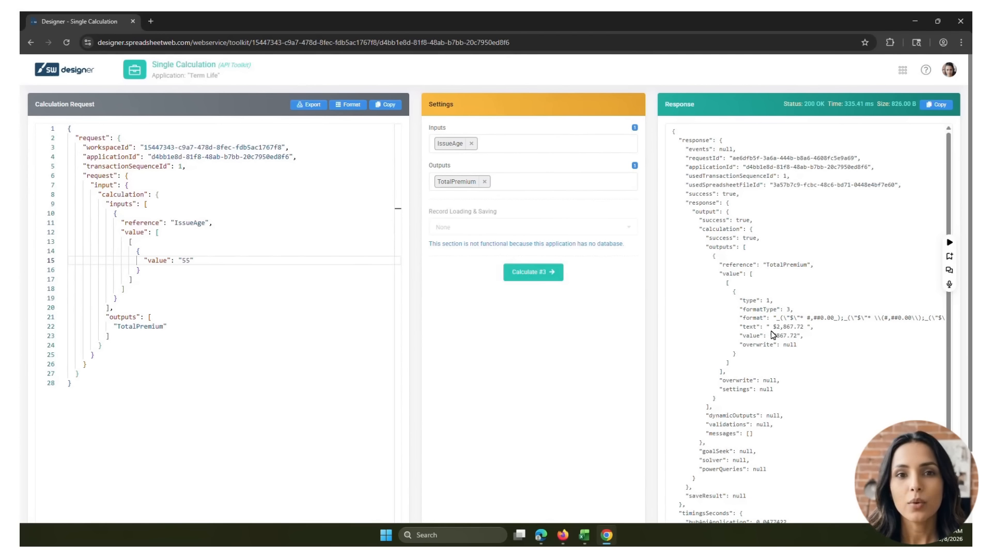
Set Age to 55 in the Excel workbook to compare its Total Premium with the API response.
click(584, 535)
click(419, 278)
text(55)
key(Return)
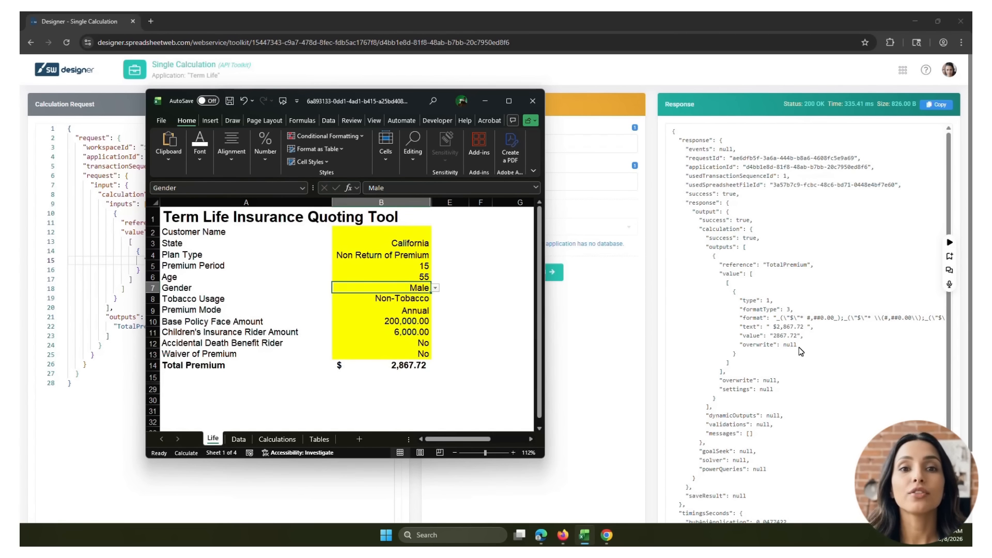
click(485, 101)
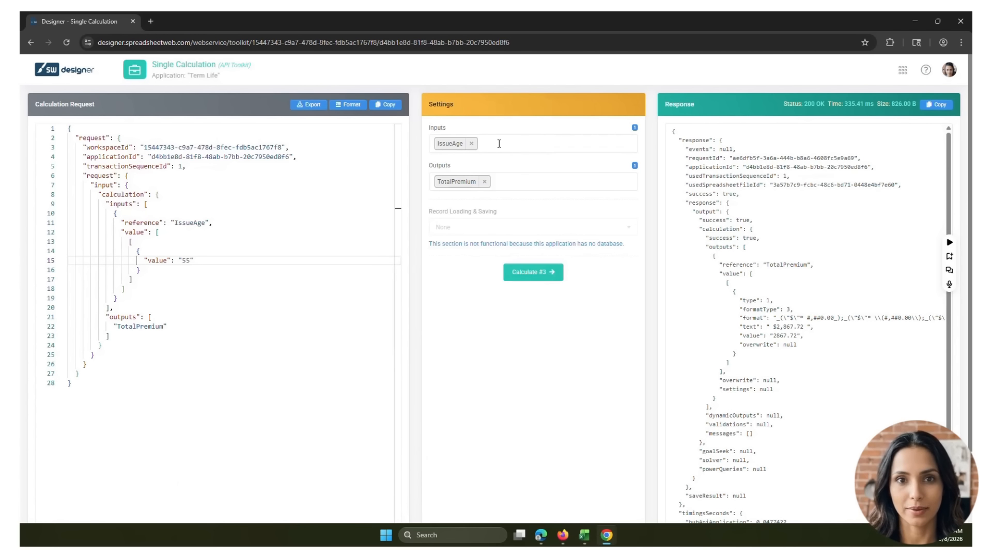
Check the named range of the Base Policy Face Amount cell in Excel and add FaceAmount as an input of the calculation request.
click(584, 535)
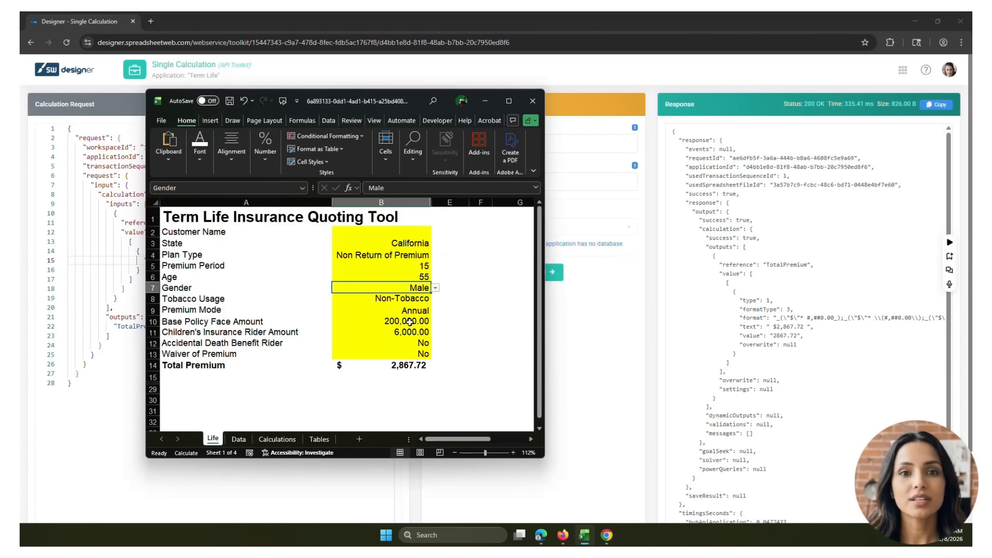
click(409, 321)
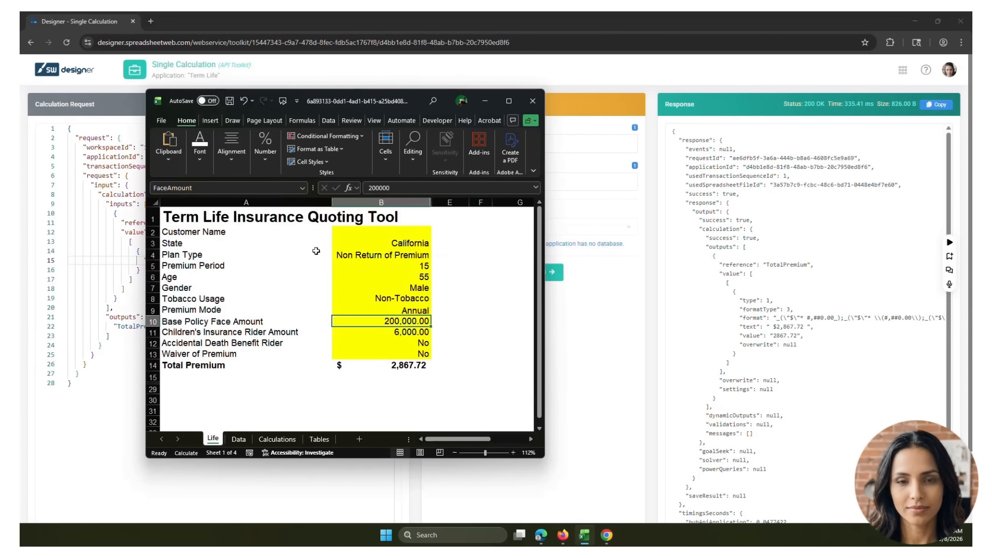
click(485, 101)
click(503, 143)
text(face)
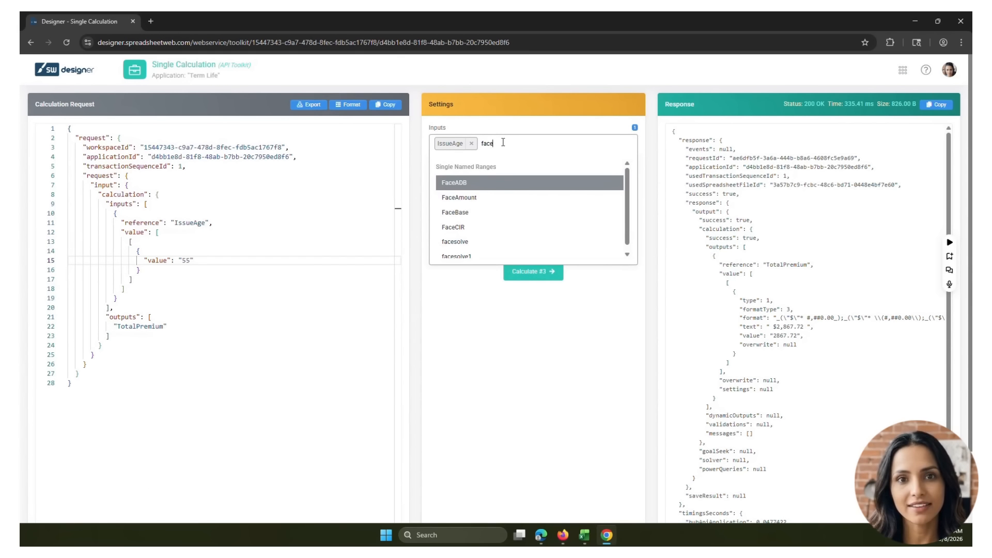
click(465, 197)
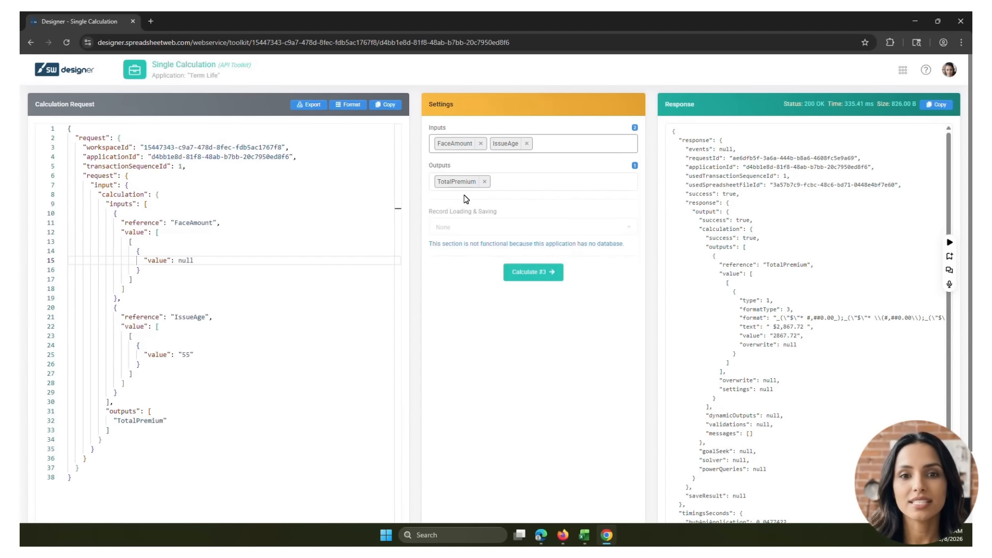
Set the FaceAmount input value to 100000 and run the calculation.
click(451, 145)
text(100000)
click(667, 210)
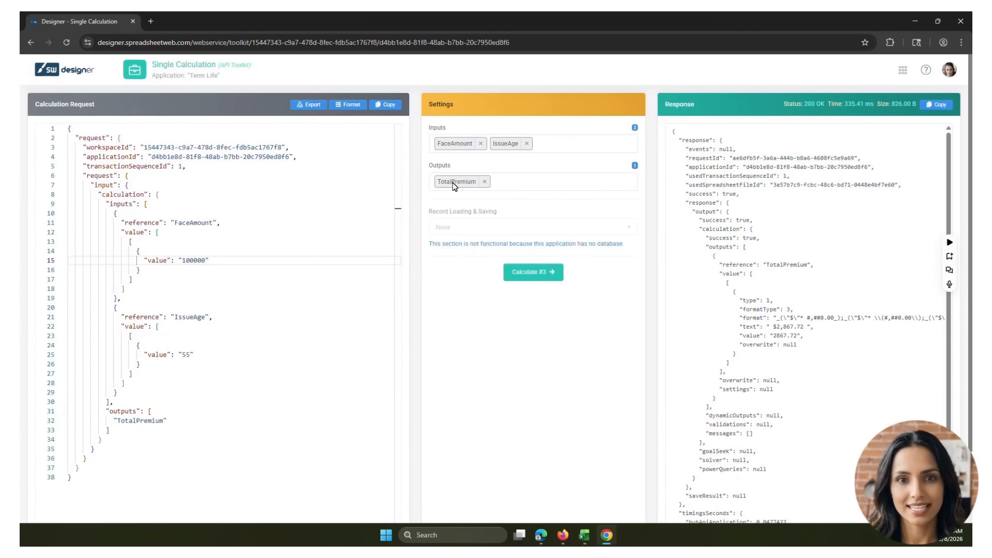
click(534, 279)
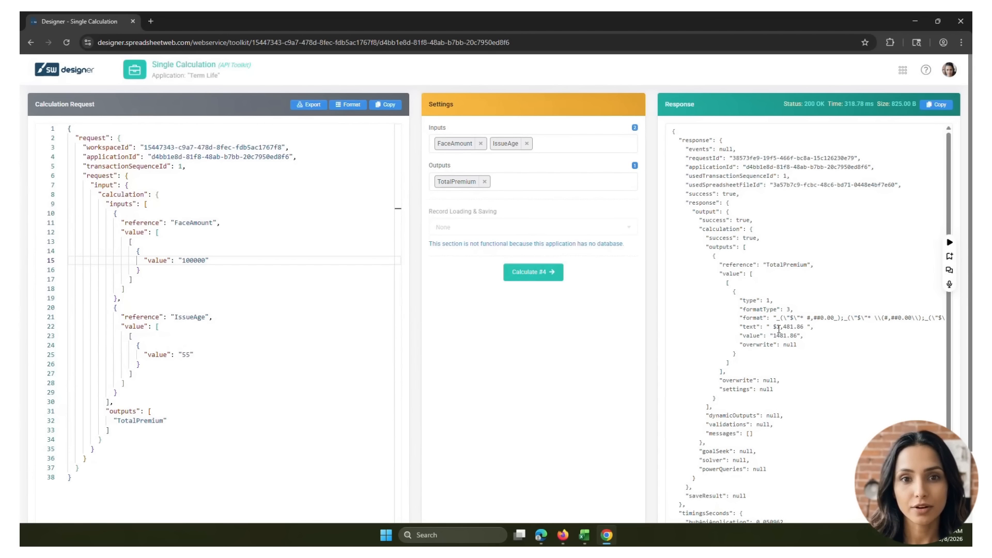
Set Base Policy Face Amount to 100000 in Excel and compare its Total Premium with the premium text in the response.
drag(776, 329, 804, 327)
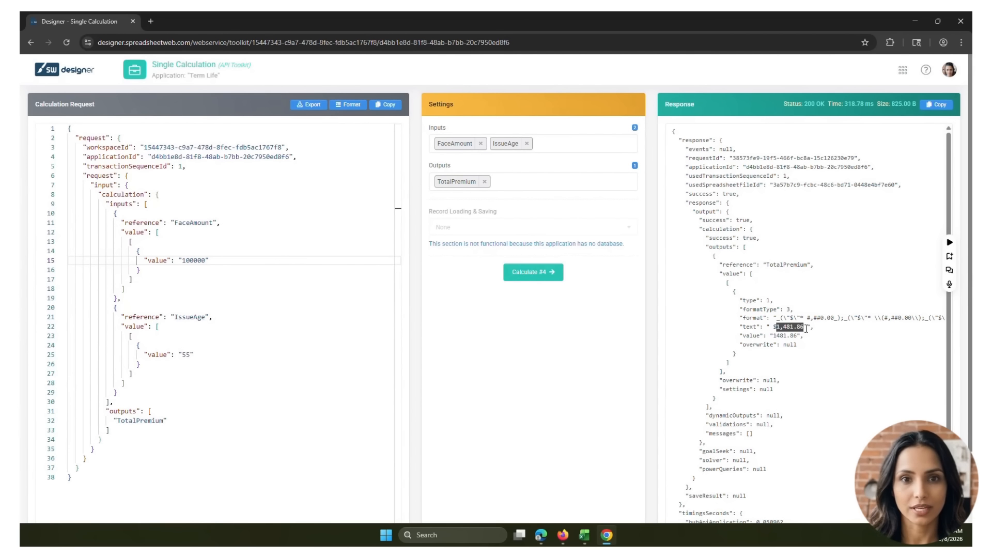
click(584, 540)
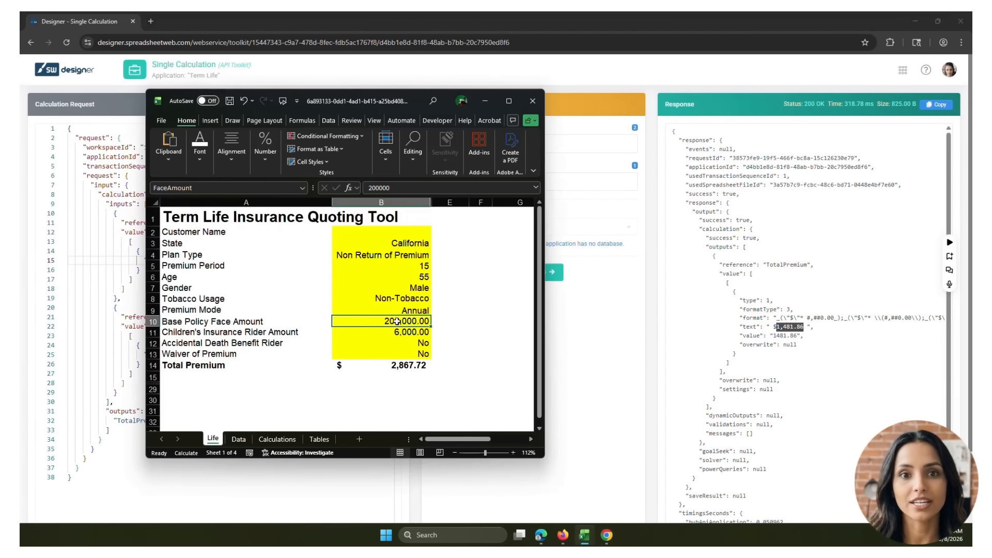
text(100000)
key(Return)
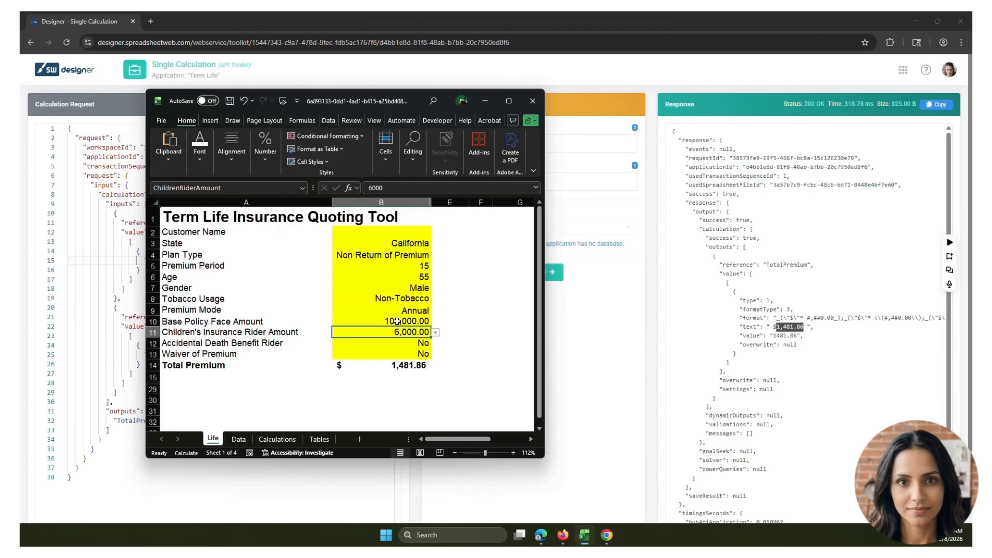
click(382, 365)
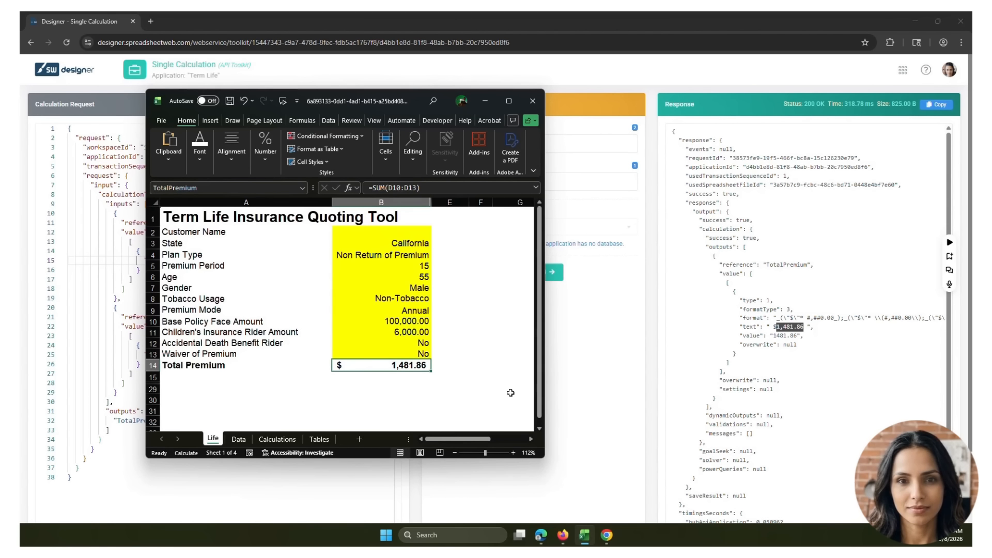
Return to the API Toolkit and export the request as a Postman Collection v2.1 file for the API - 1 client.
click(502, 272)
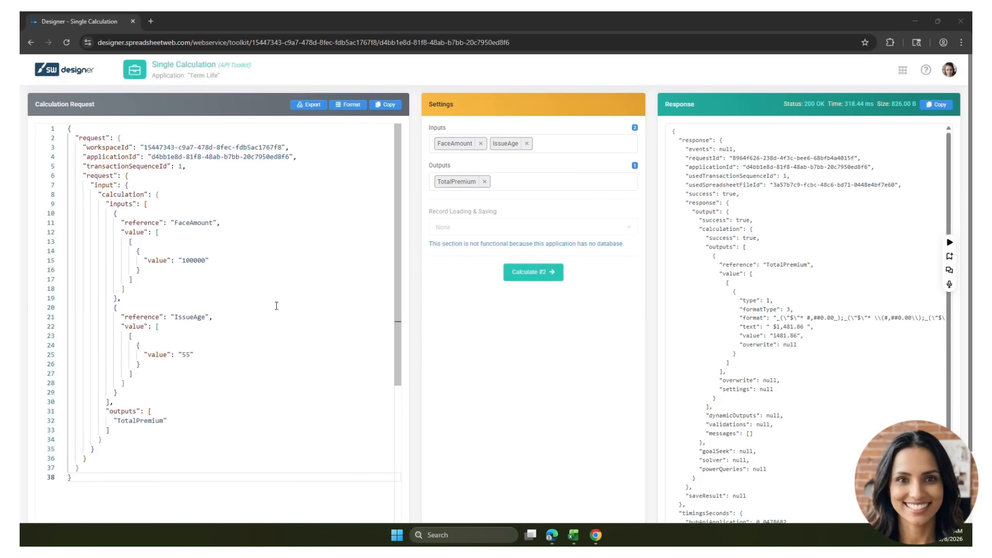
click(309, 104)
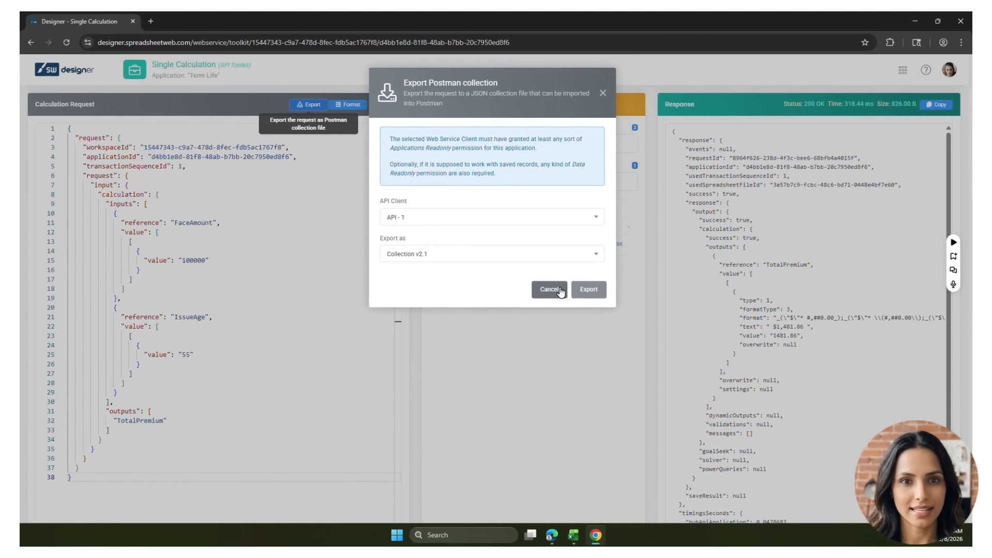
click(587, 290)
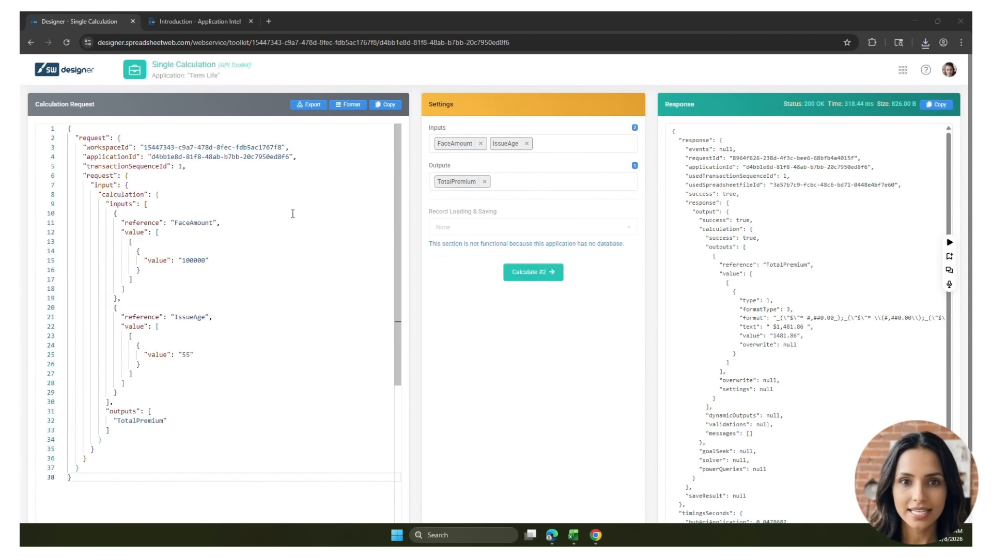
Open the Term Life application in the Designer from the SpreadsheetWeb Hub's application list.
click(211, 24)
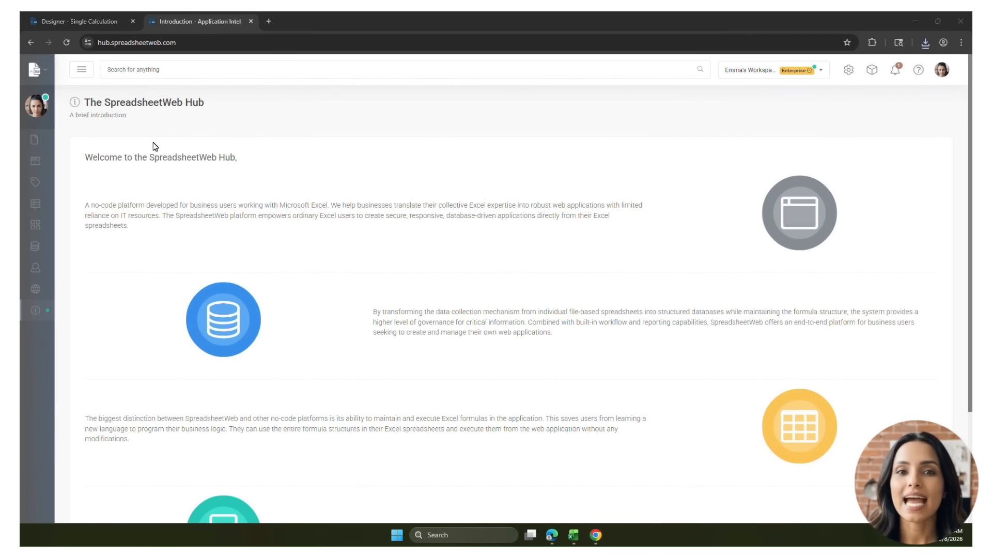
click(36, 224)
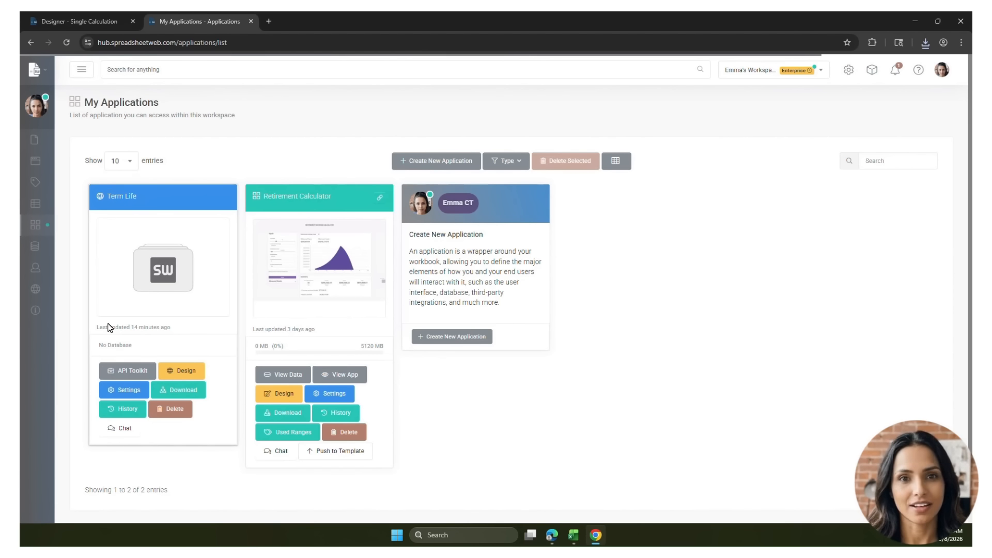
click(183, 372)
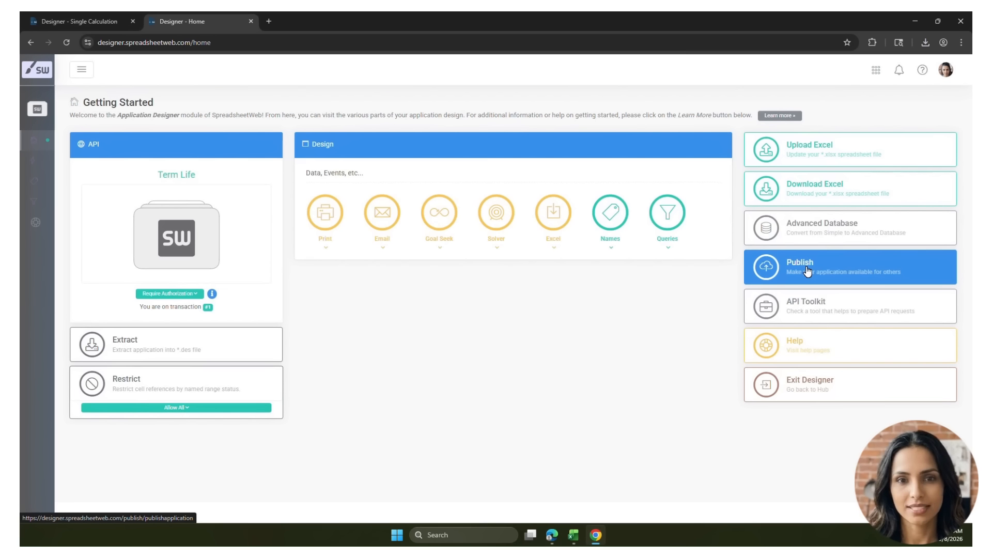
Change the Term Life application's access type to Allow Anonymous and publish the application.
click(195, 297)
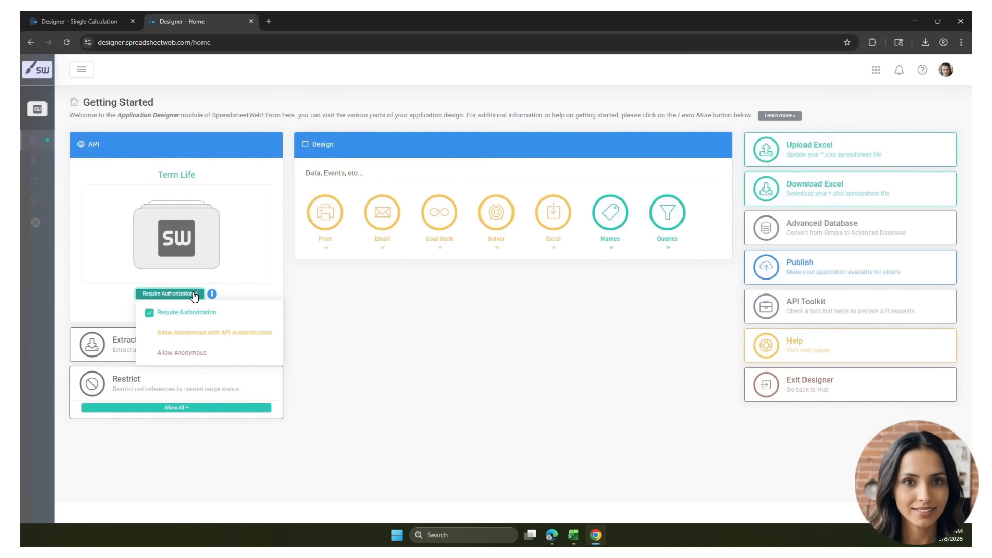
click(182, 353)
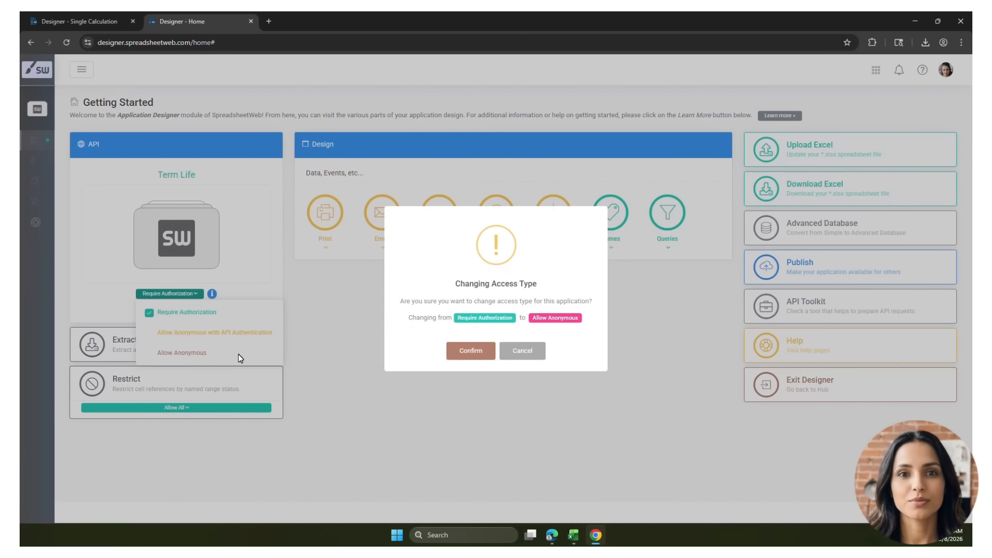
click(471, 353)
click(497, 351)
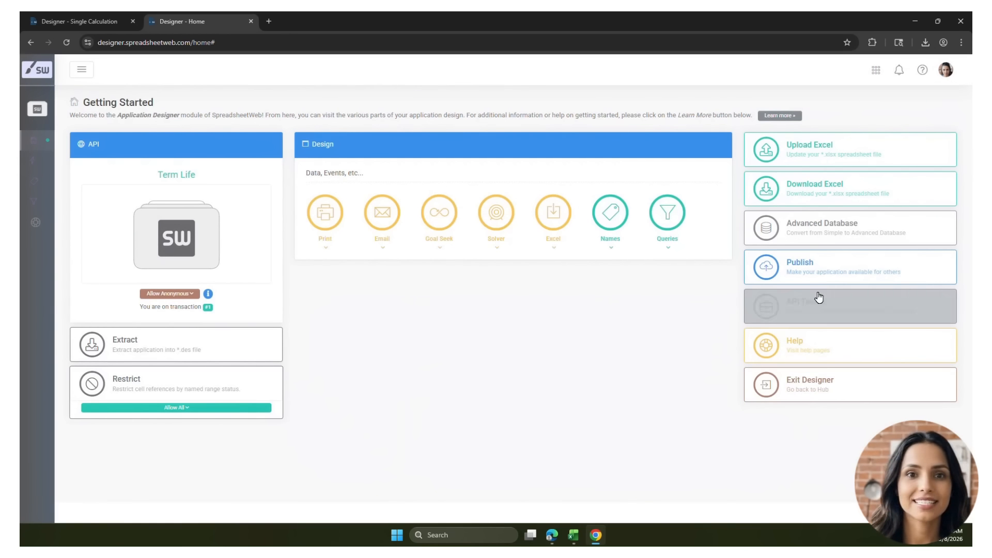
click(810, 264)
click(472, 394)
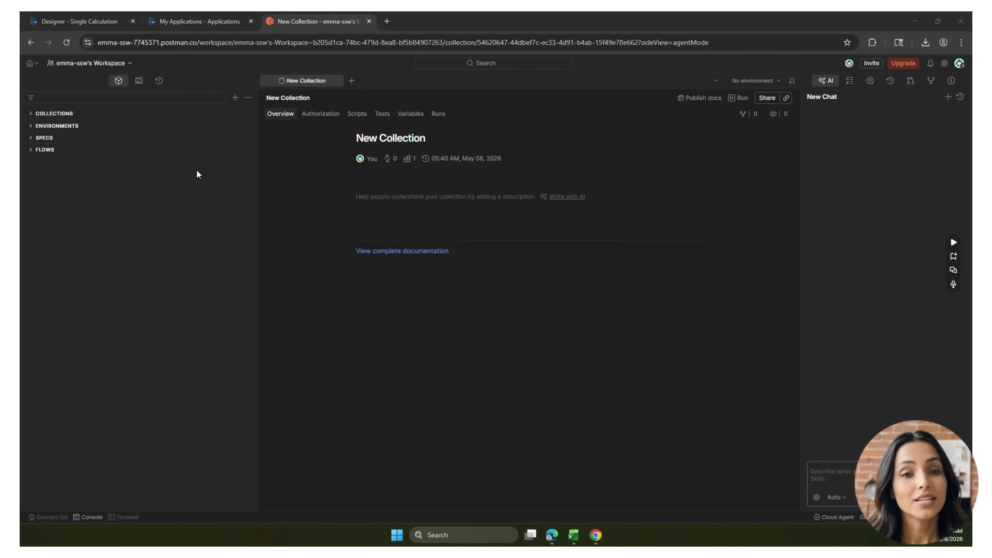
Import the exported Single Calculation collection file into the Postman workspace.
click(248, 97)
click(256, 113)
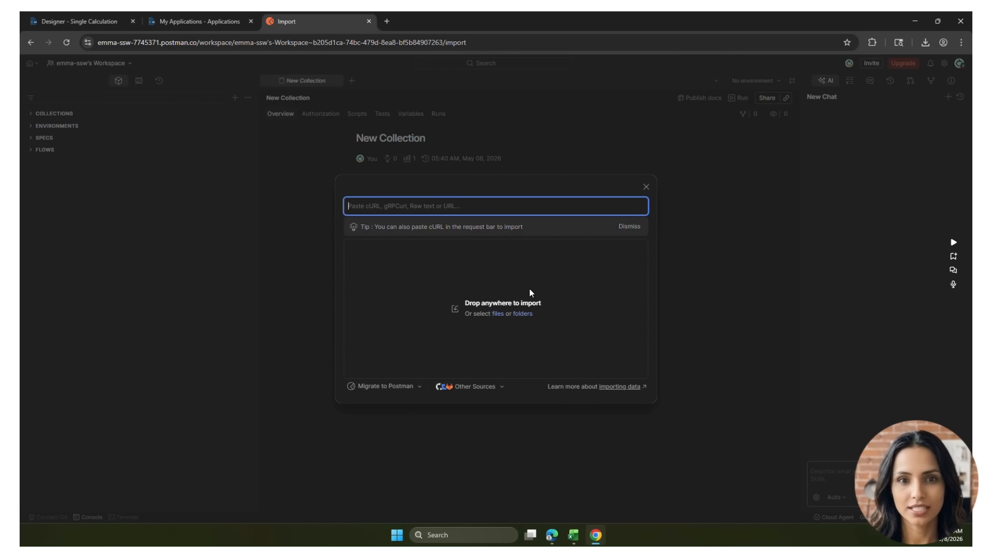
drag(661, 301, 528, 303)
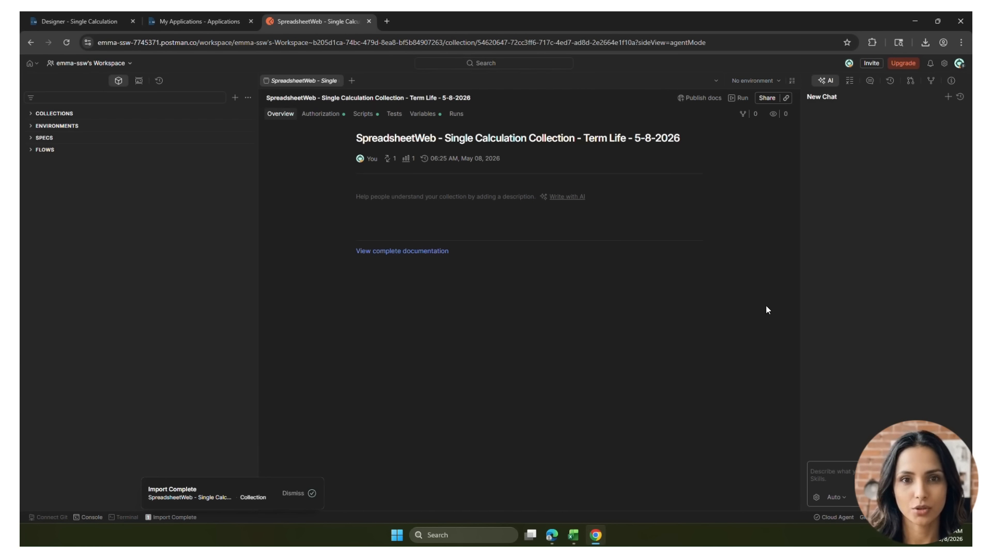
Open the Calculate request of the imported Term Life collection, review its JSON body, send it and check the TotalPremium text in the response.
click(31, 115)
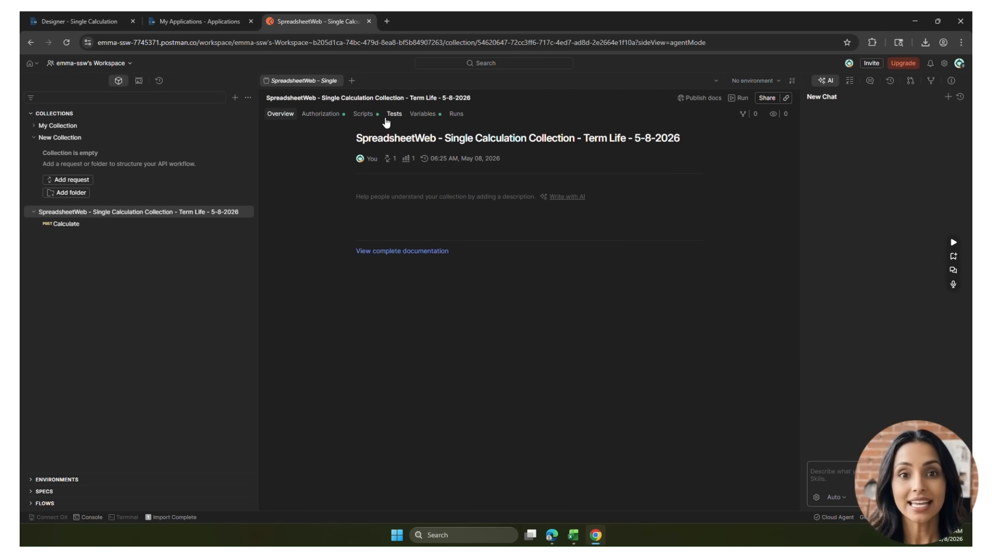
click(76, 226)
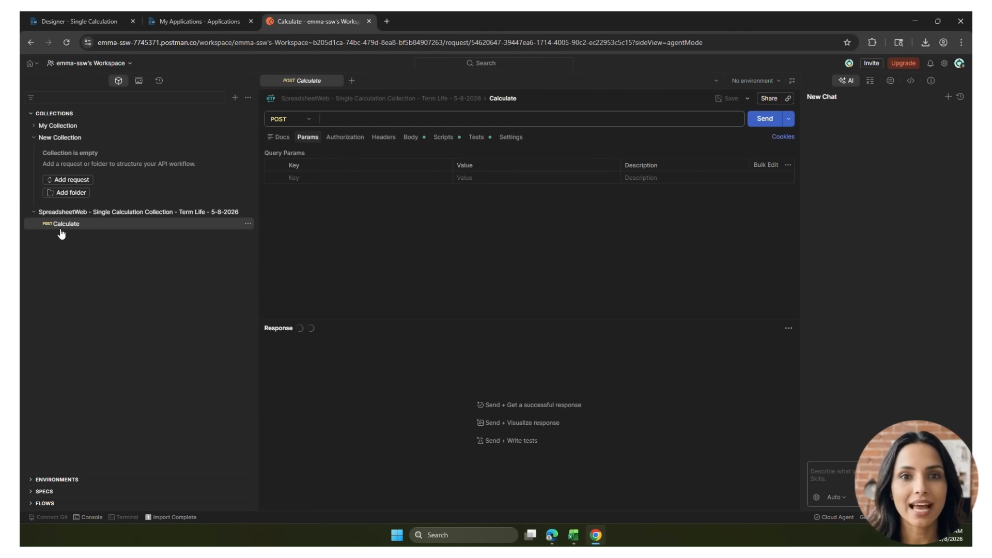
click(419, 138)
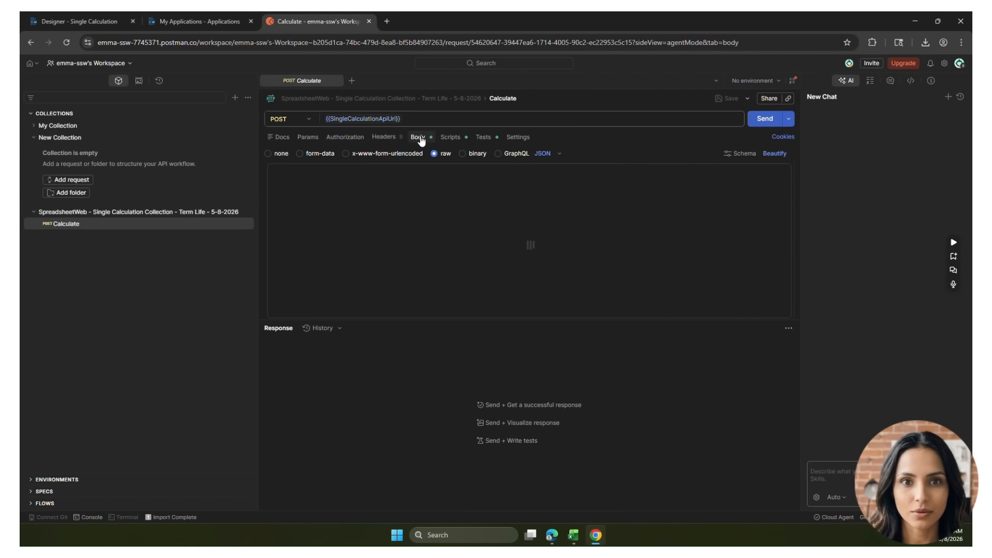
scroll(466, 217, down, 4)
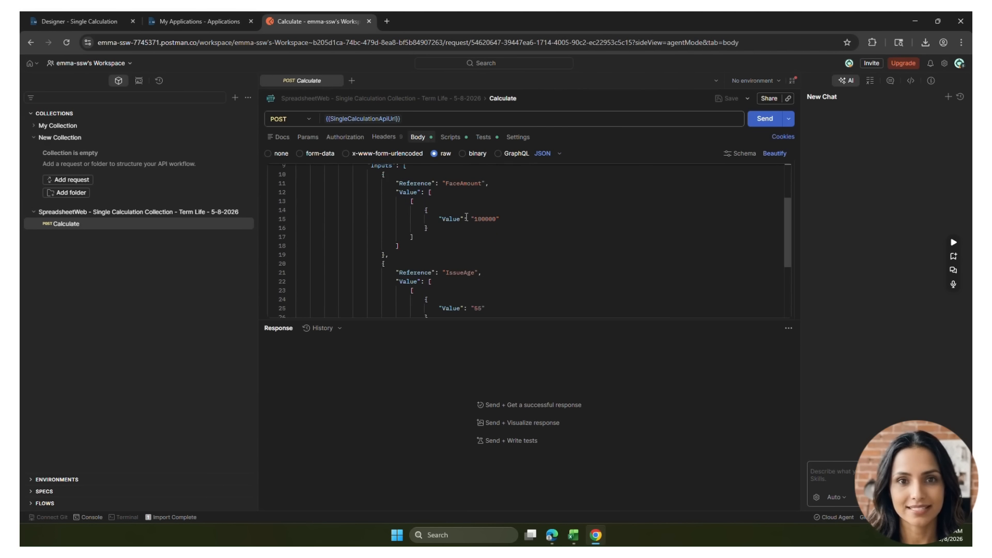
click(766, 119)
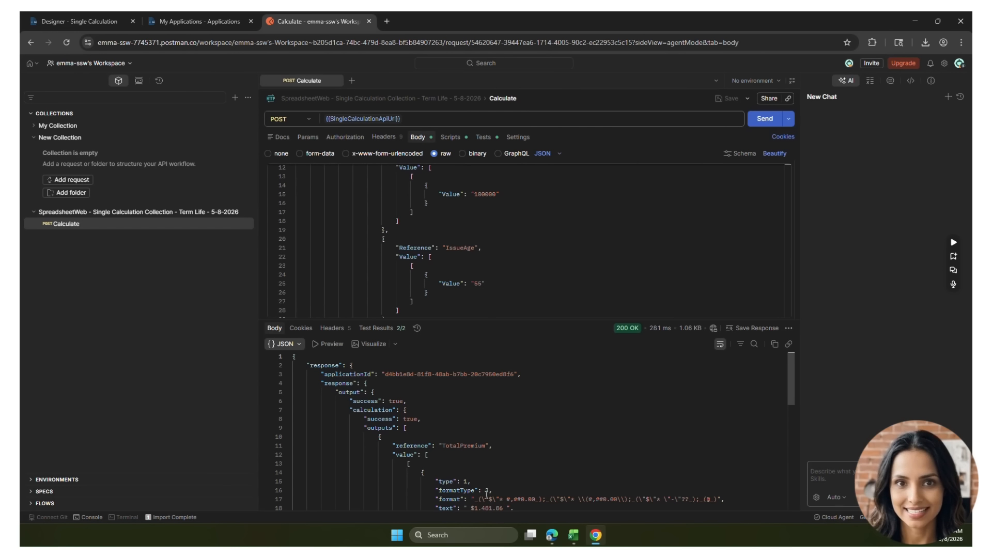
drag(475, 508, 494, 507)
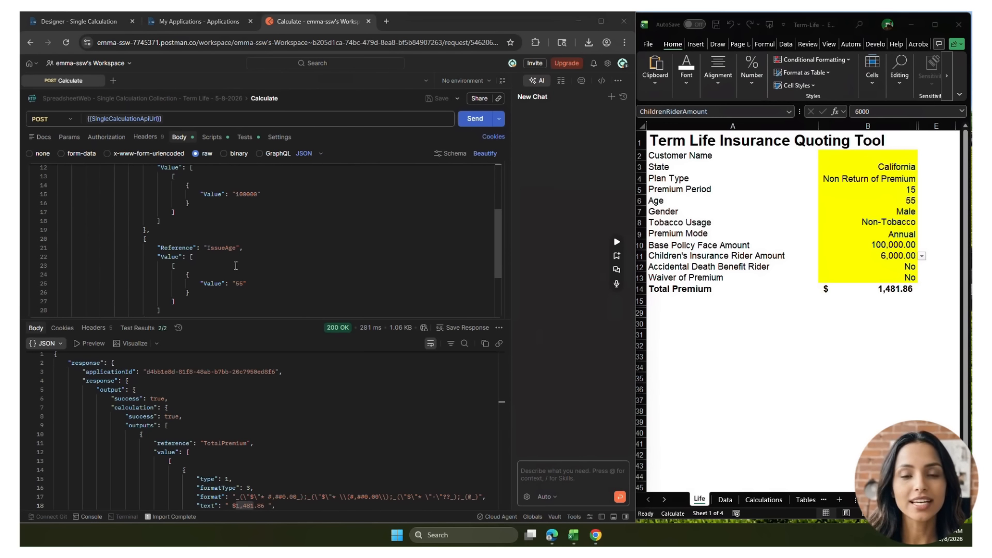
Set the IssueAge value to 23 in the Postman request body and send the request.
double_click(239, 283)
text(23)
key(ctrl+Return)
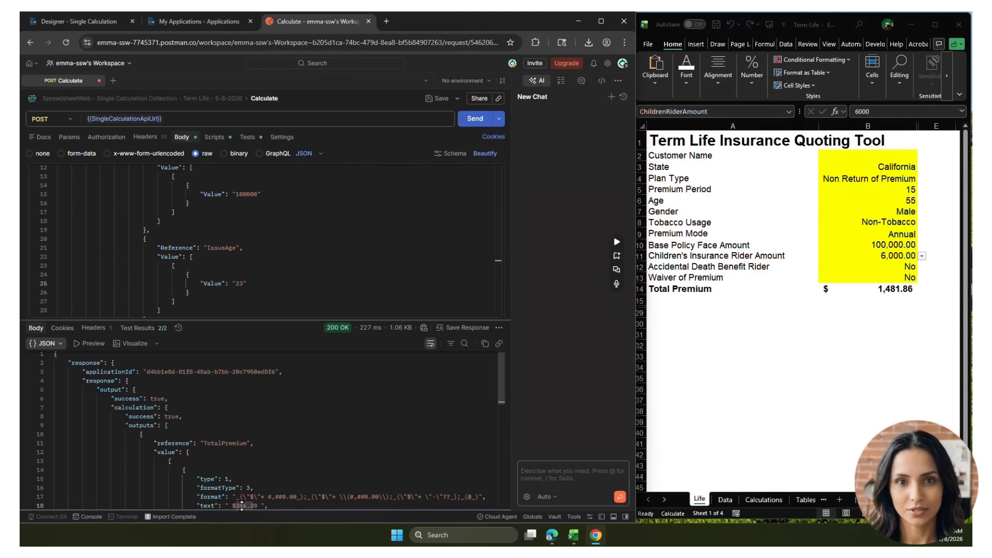
Set Age to 23 in the Excel workbook to compare its Total Premium with the Postman response.
click(906, 199)
text(23)
key(Return)
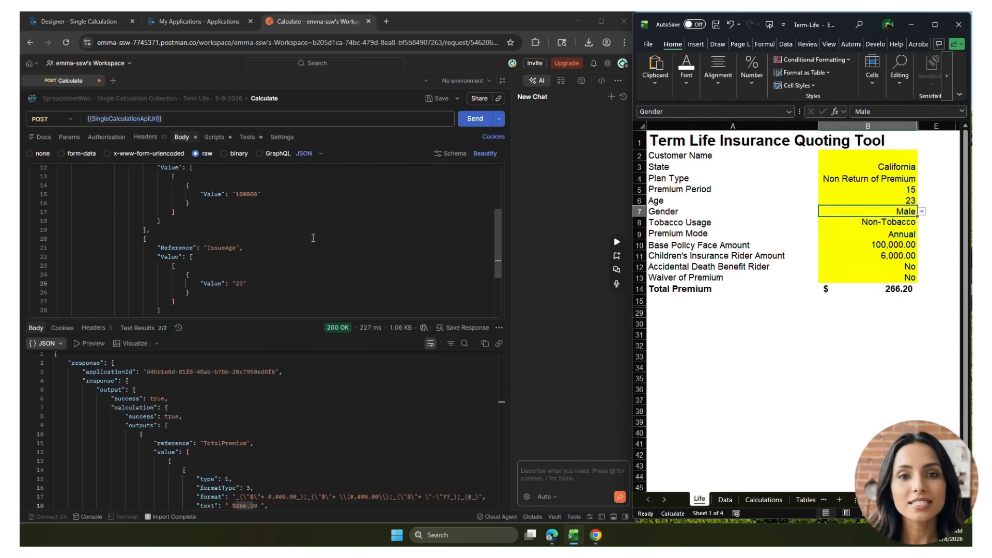
click(830, 377)
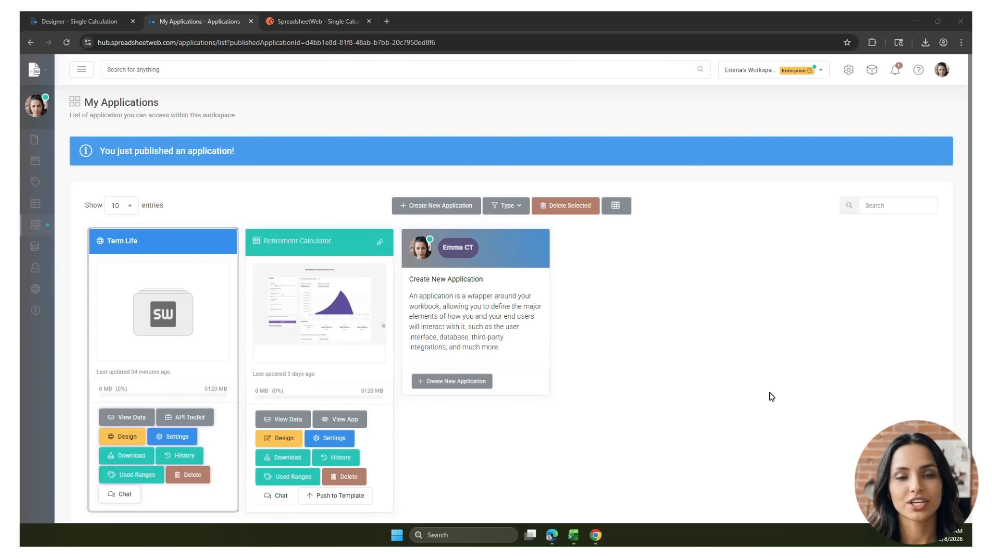
Start a new design transaction for the Term Life application and convert it to the Advanced Database model.
click(122, 435)
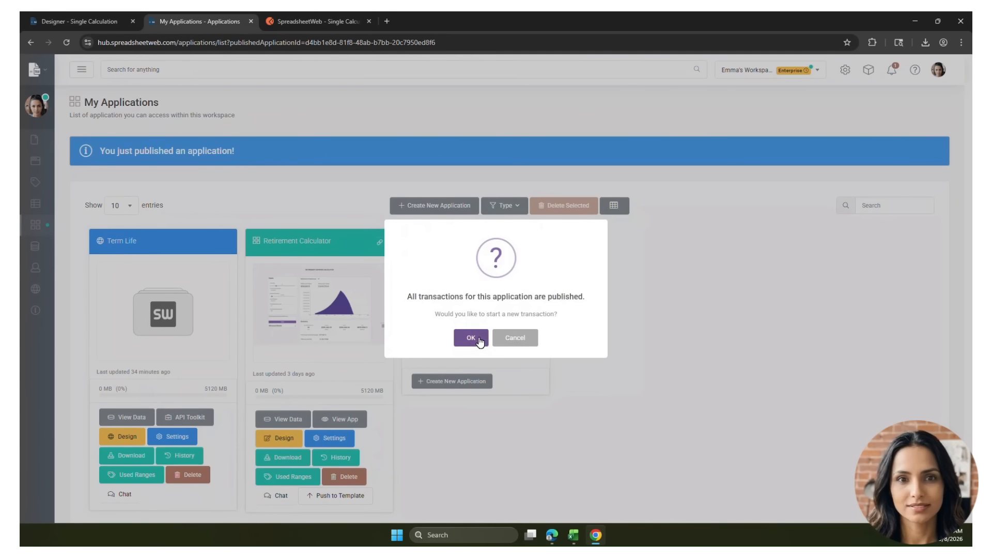
click(470, 338)
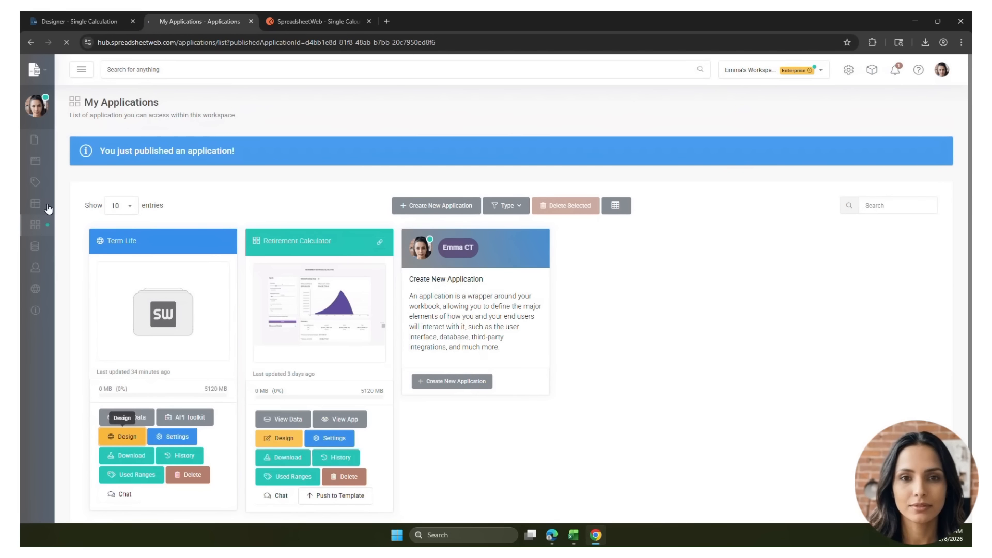
click(820, 227)
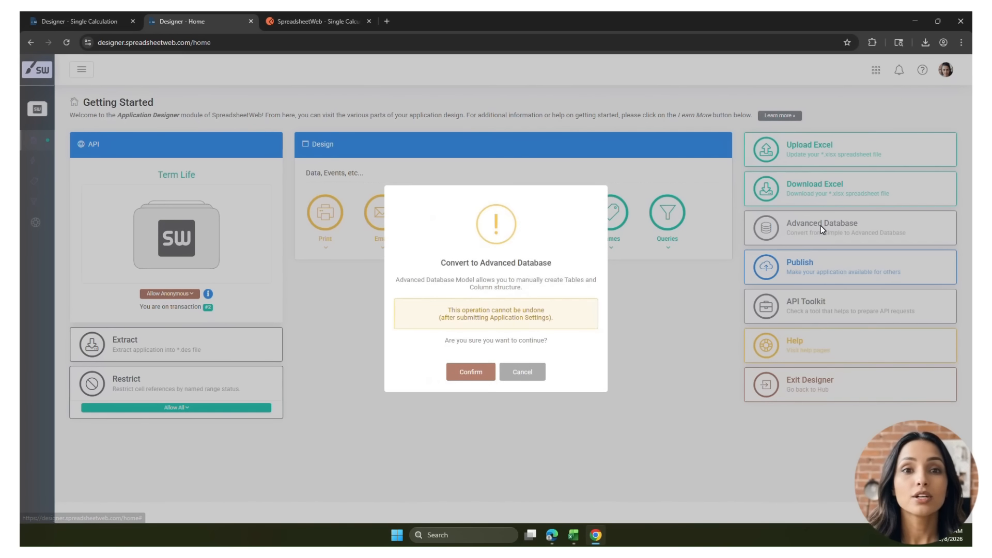
click(471, 373)
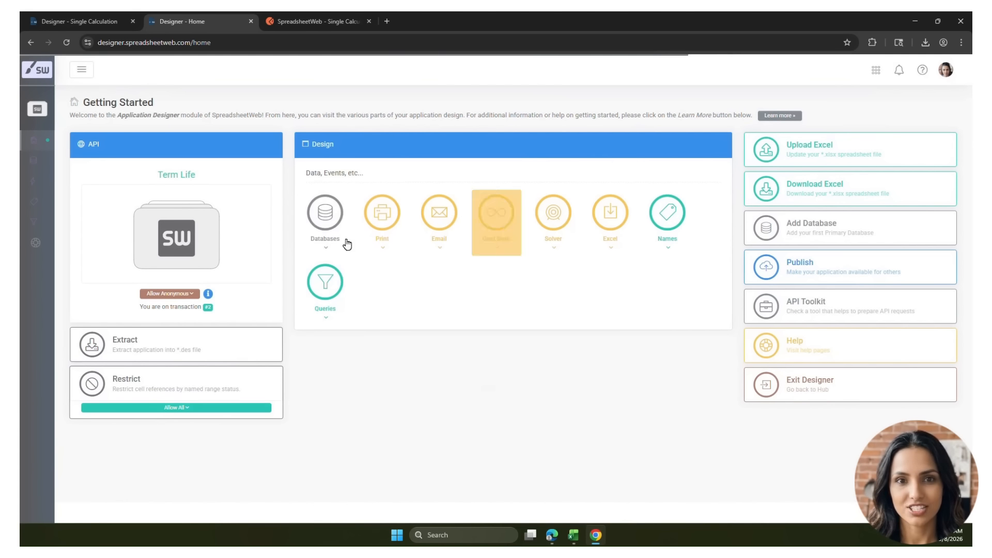
Create a primary database table named API1.
mouse_move(326, 243)
click(330, 270)
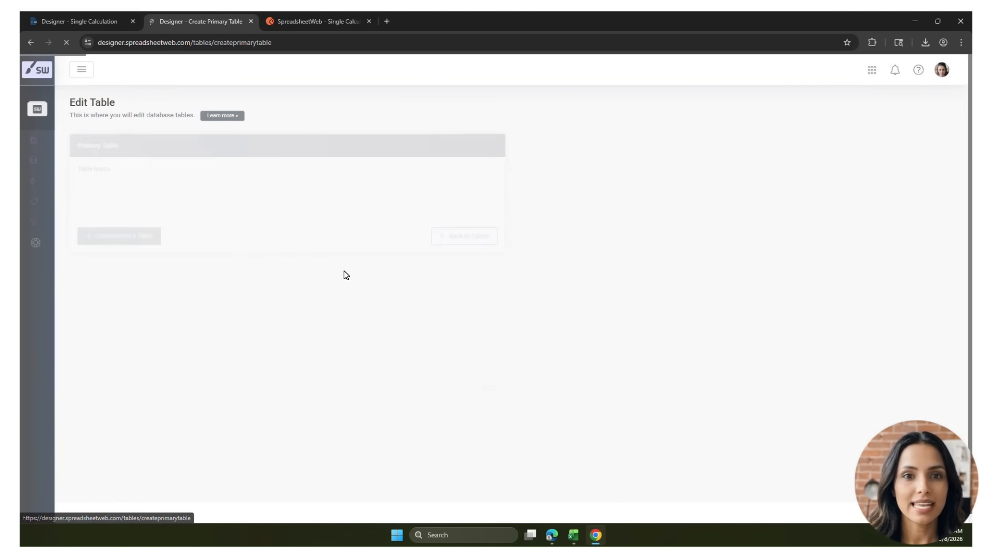
click(269, 186)
text(AF)
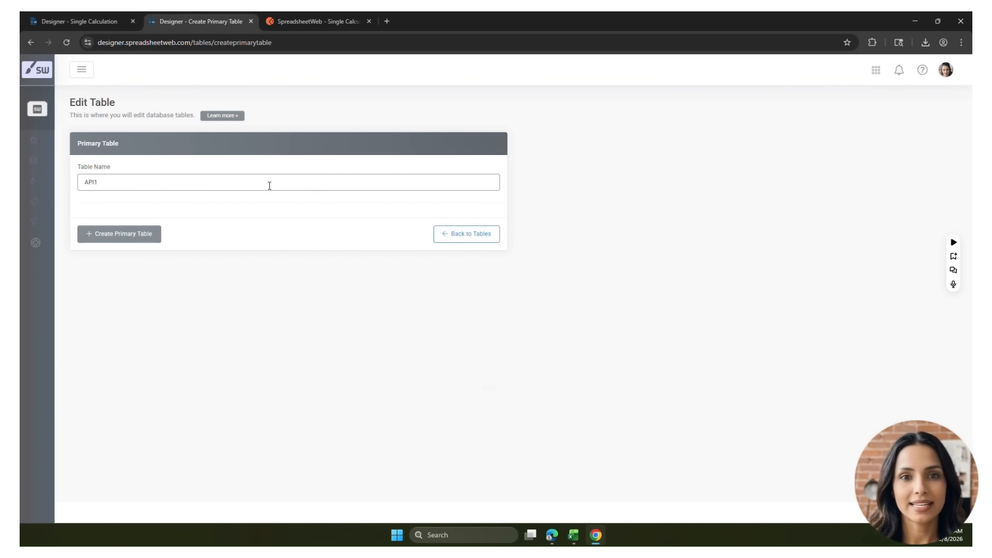
click(134, 240)
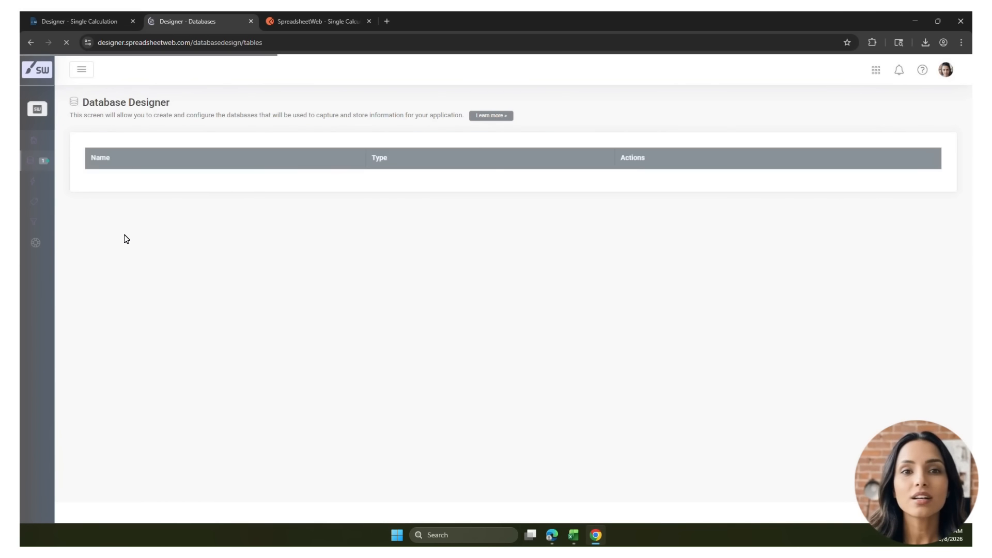
Add an Integer column to the API1 table, bound to the IssueAge named range.
click(736, 213)
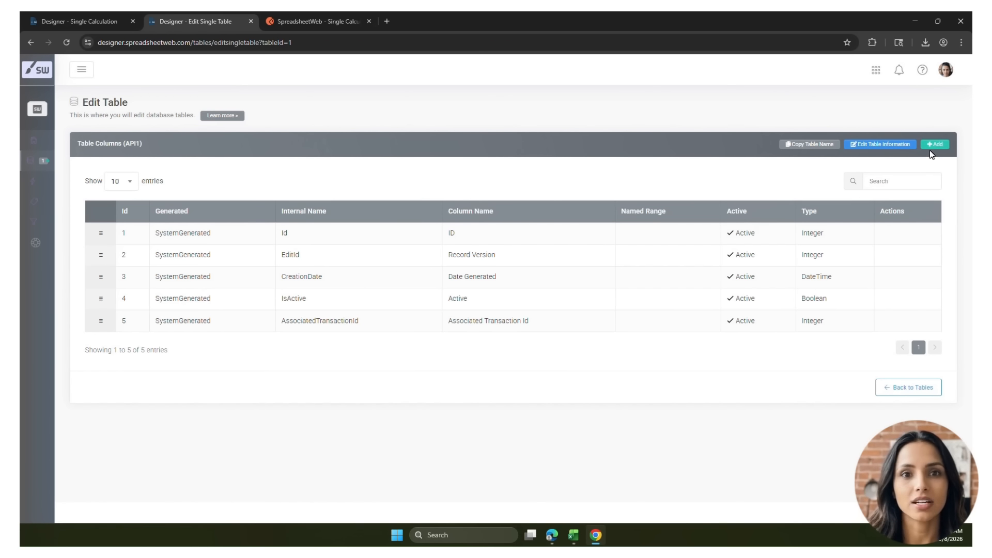
click(935, 146)
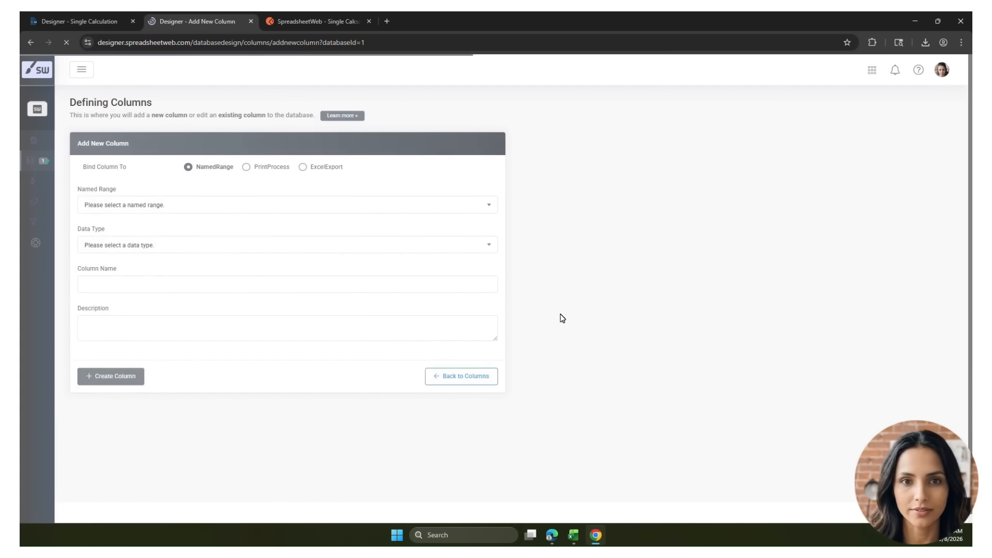
click(208, 209)
text(issue)
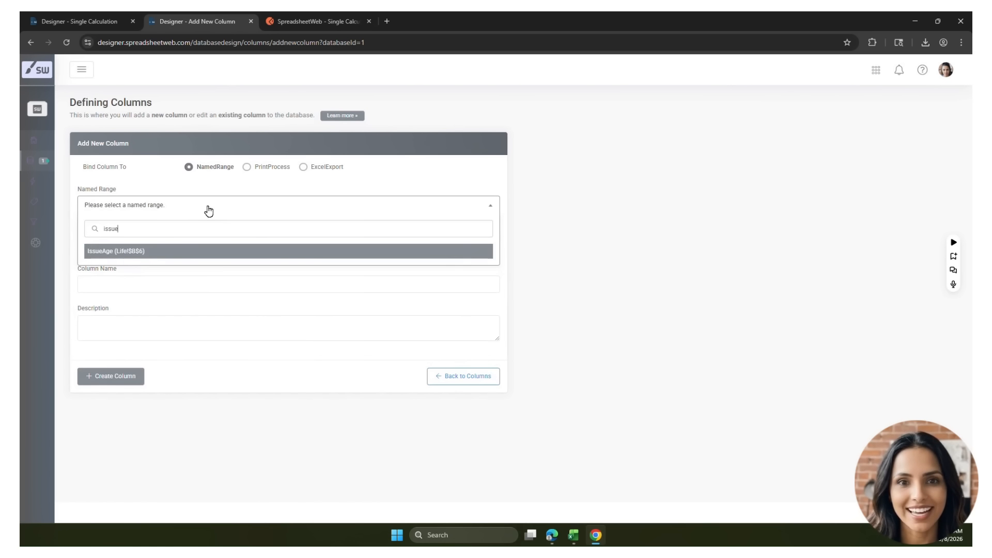
click(101, 249)
click(174, 250)
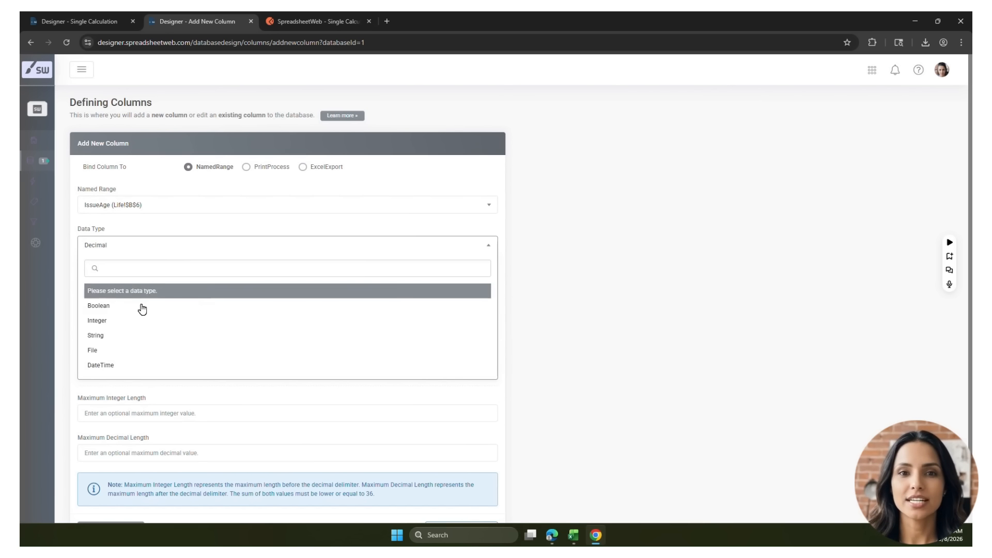
click(133, 320)
click(115, 500)
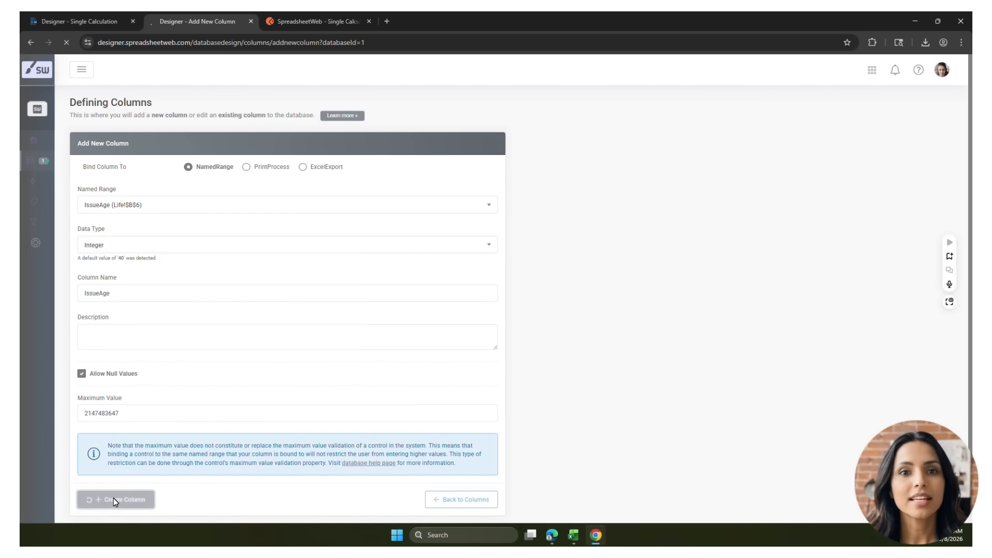
Add another column to the API1 table, bound to the TotalPremium named range.
click(935, 148)
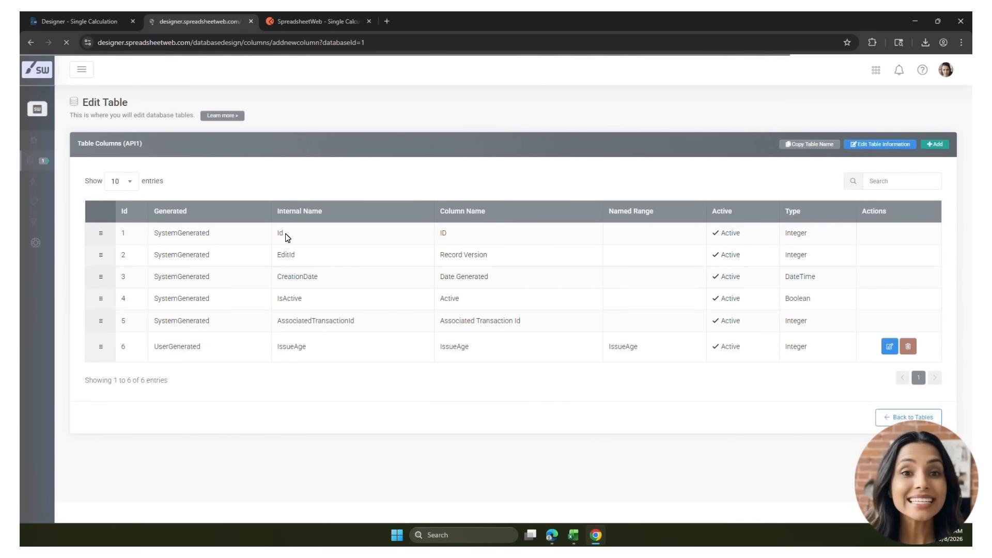
click(250, 205)
text(total)
click(162, 251)
scroll(181, 441, down, 1)
click(128, 463)
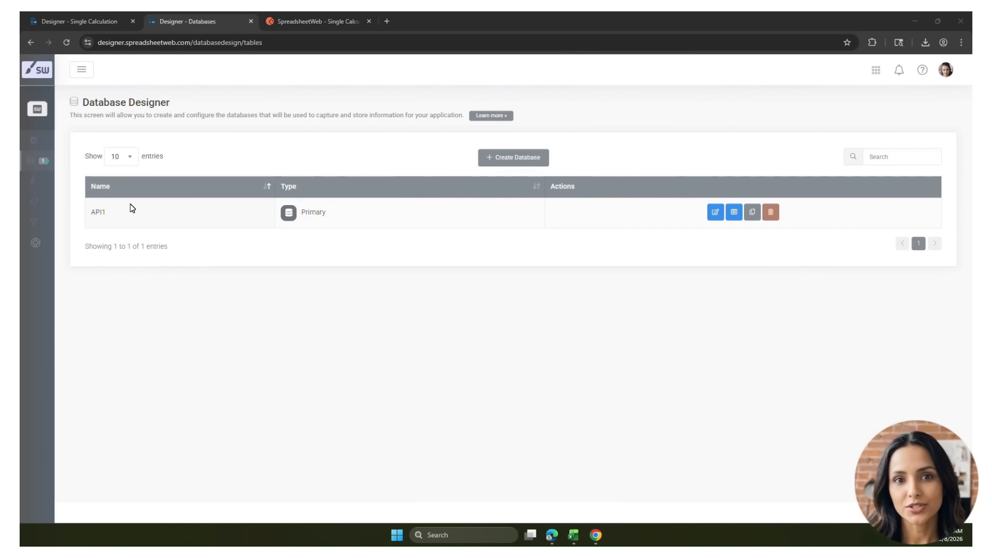
Publish the Term Life application with its new API1 database.
click(875, 70)
click(918, 260)
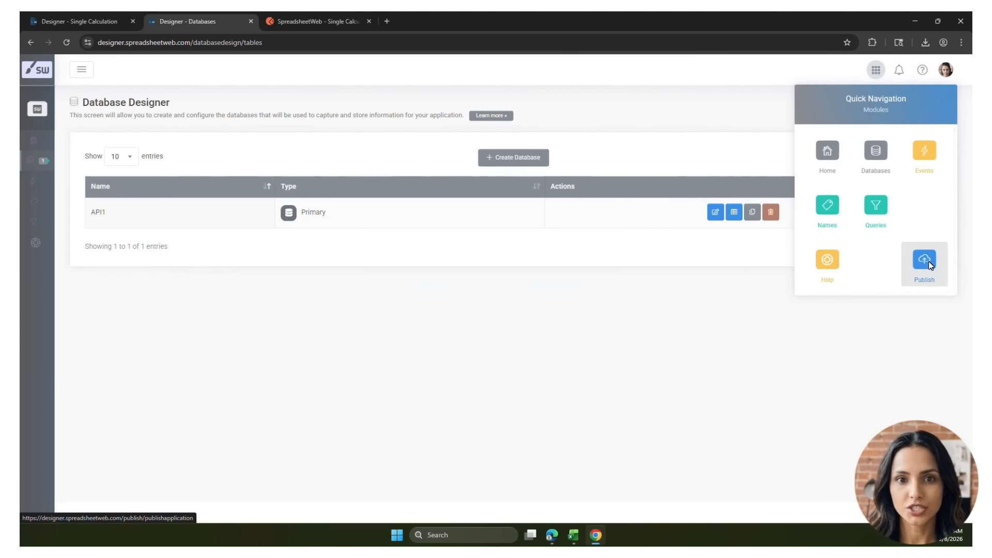
click(470, 391)
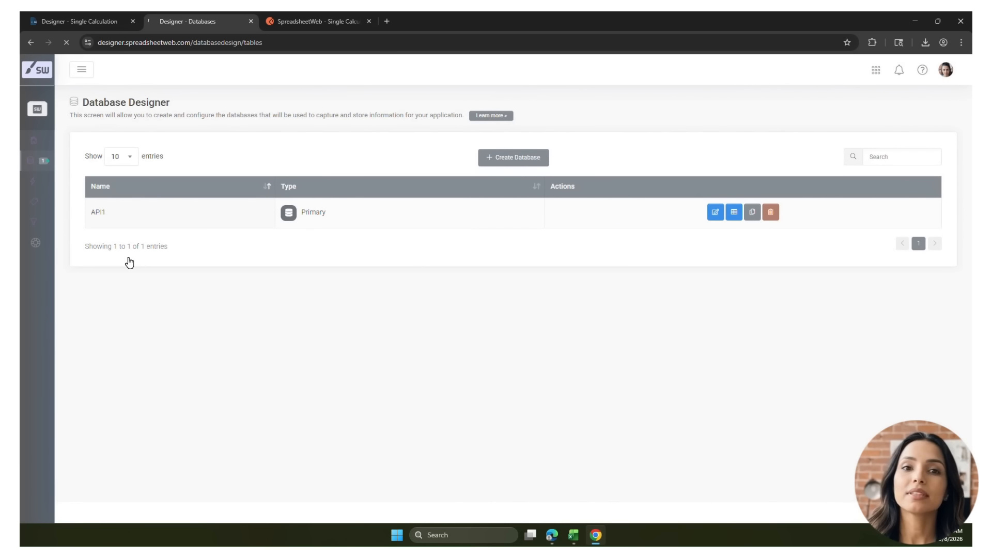
Copy the whole calculation request in the API Toolkit, reload the toolkit page and restore the request there.
click(101, 19)
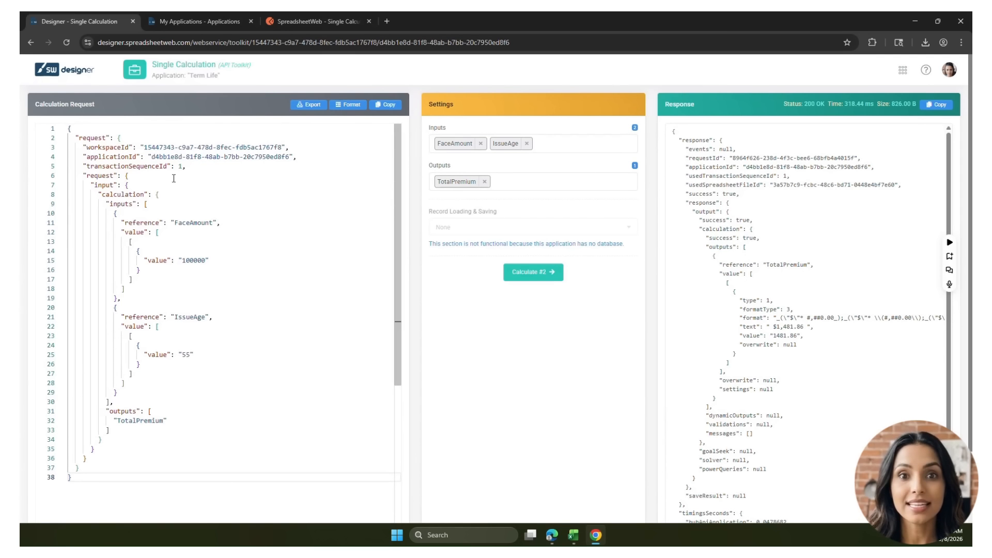
click(117, 127)
key(ctrl+a)
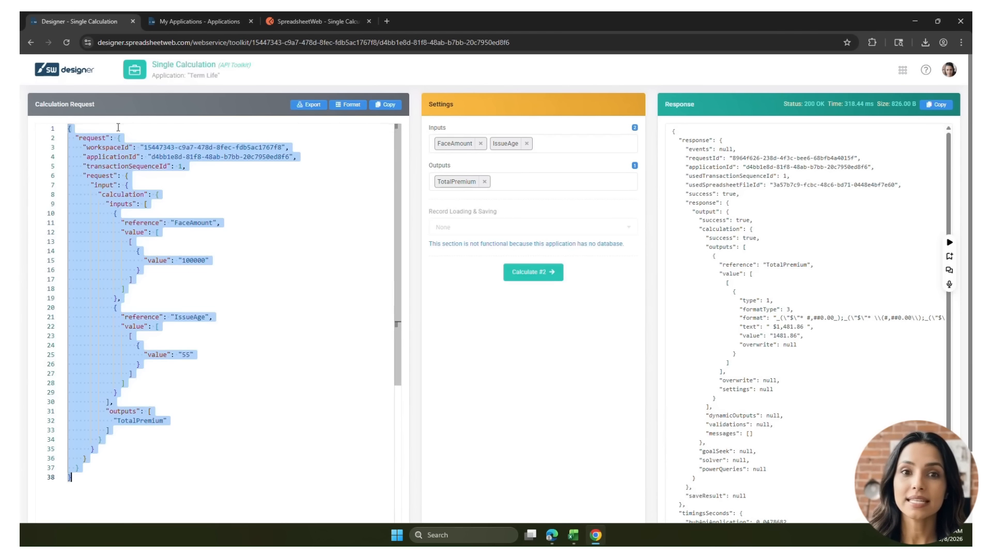
click(68, 47)
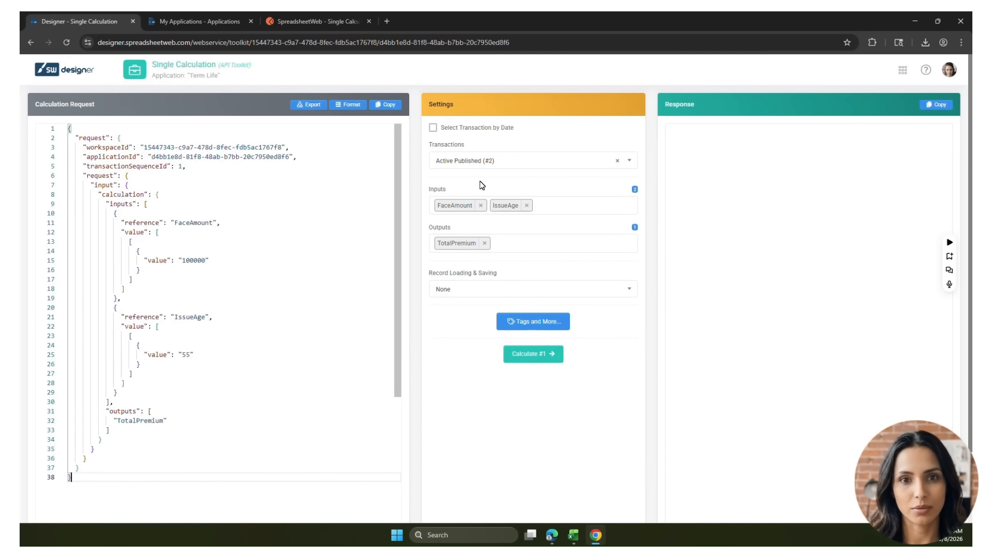
Set the toolkit's transaction to Active Published (#2) and its record loading and saving option to Save New Record.
click(629, 161)
click(467, 206)
click(463, 290)
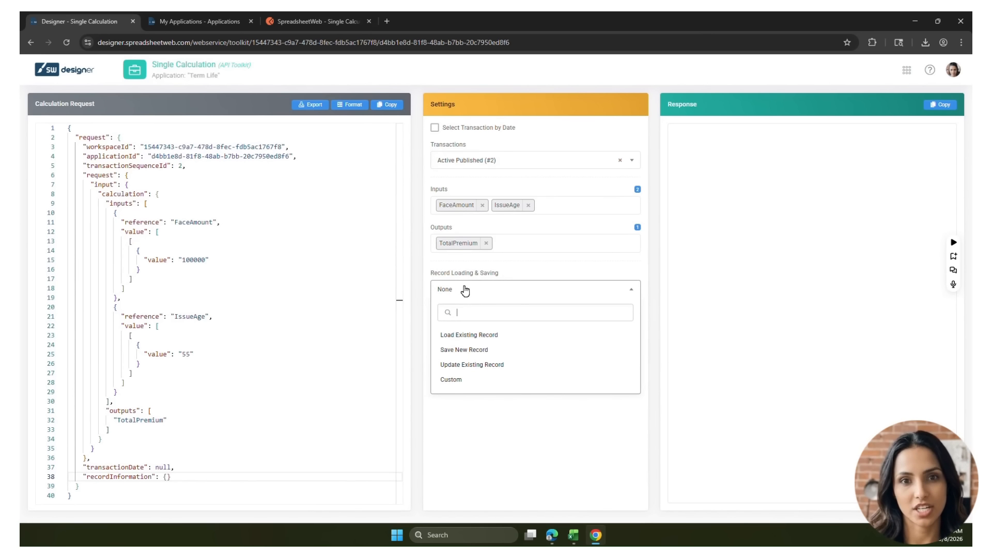
click(466, 351)
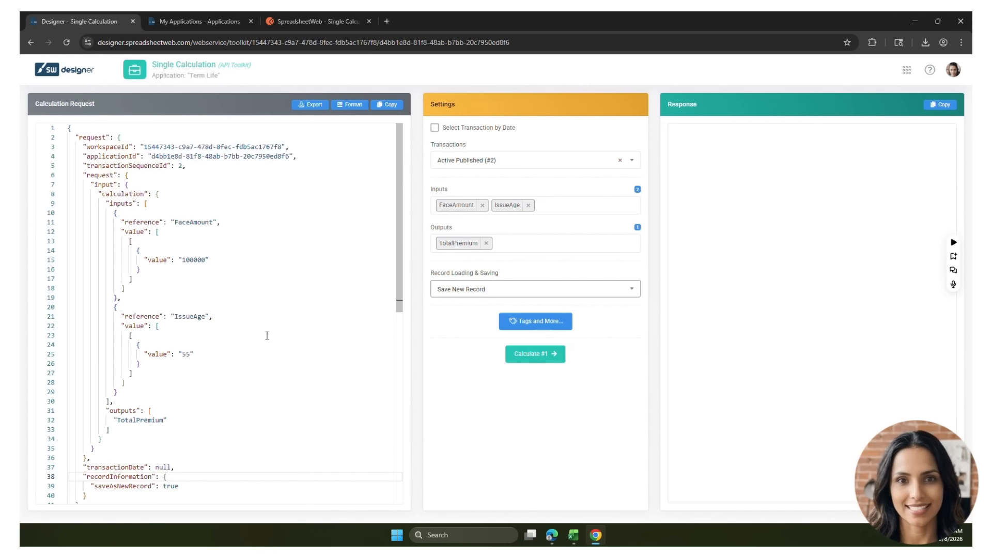
Review the recordInformation block, run the calculation and check the saveResult block in the response.
scroll(169, 471, down, 1)
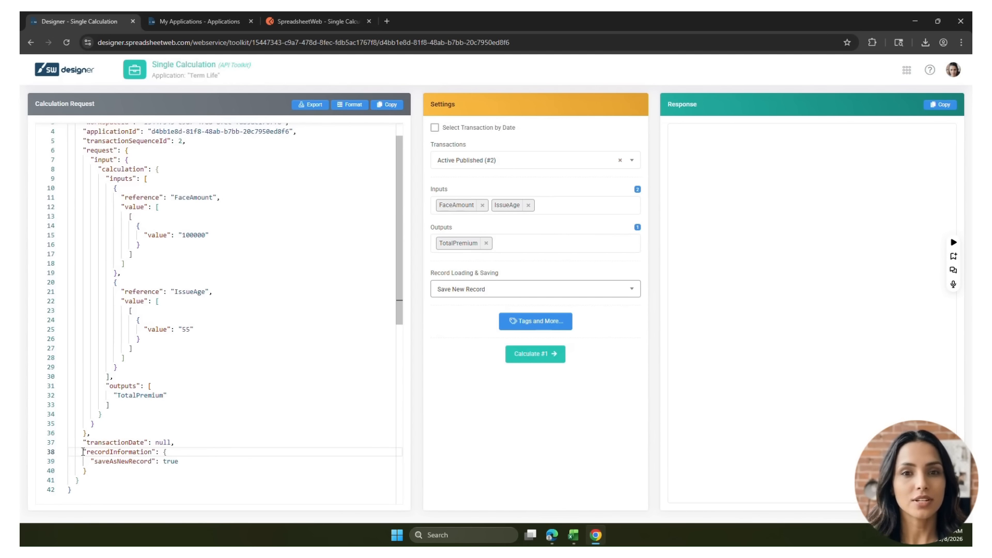
drag(88, 470, 64, 449)
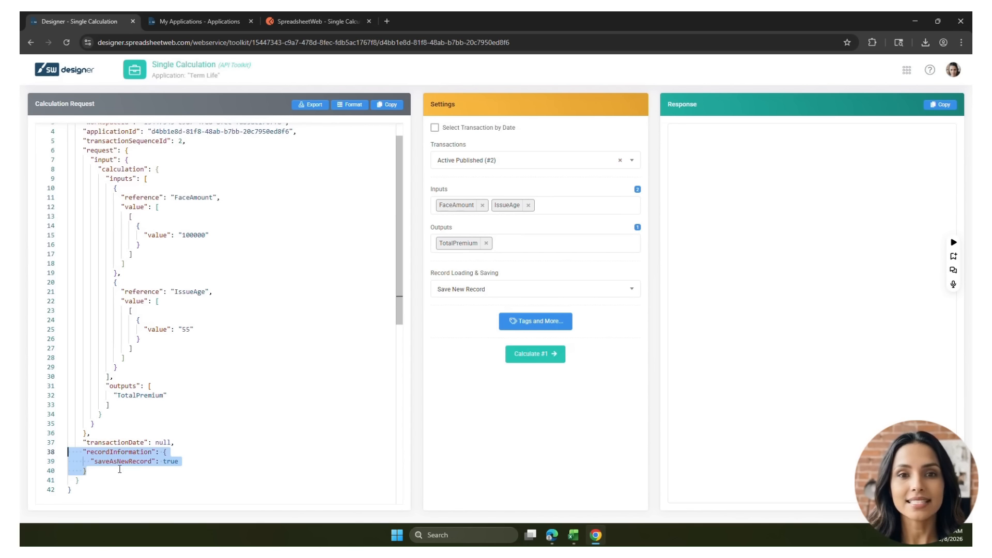
click(538, 357)
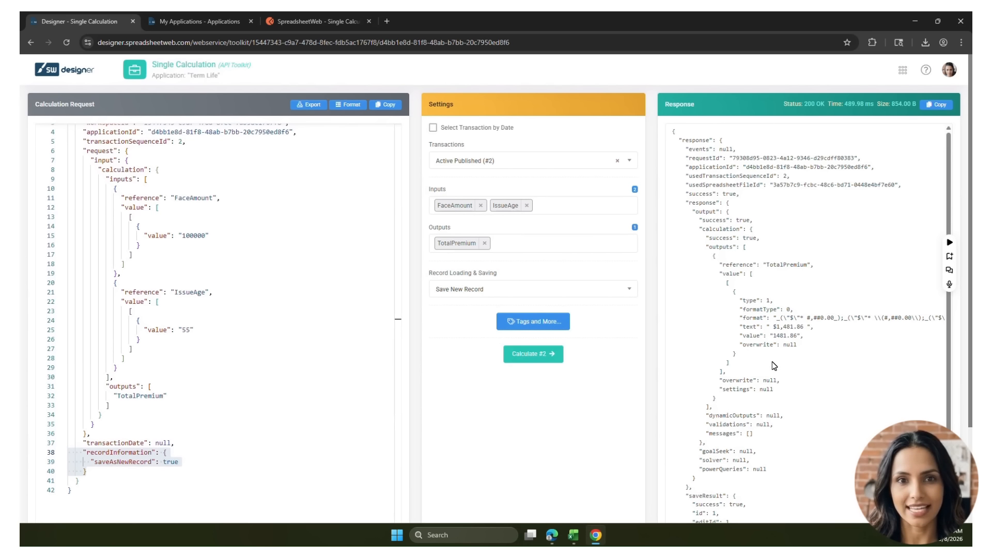
scroll(774, 367, down, 1)
drag(736, 513, 689, 495)
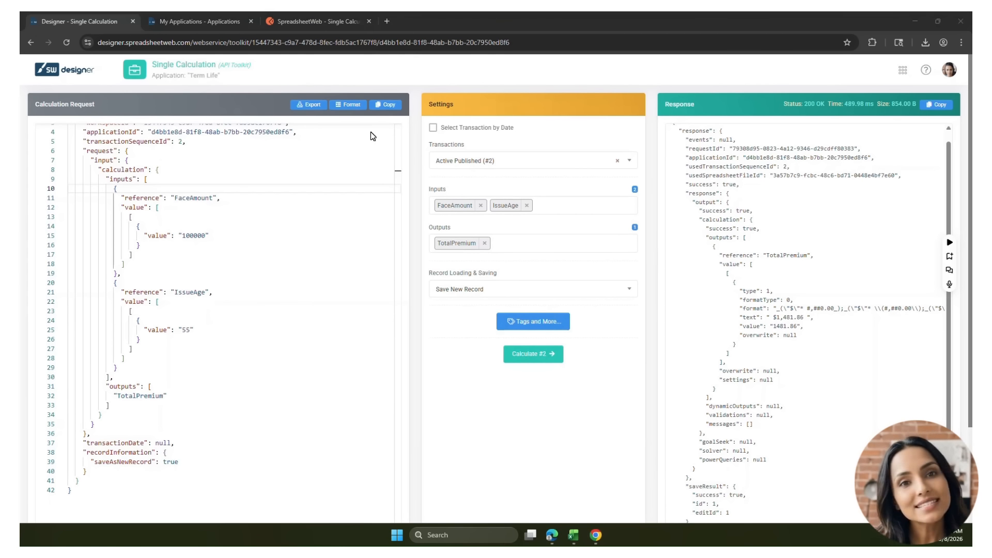
Open the Term Life application data and add the IssueAge and TotalPremium columns to the record list.
click(200, 24)
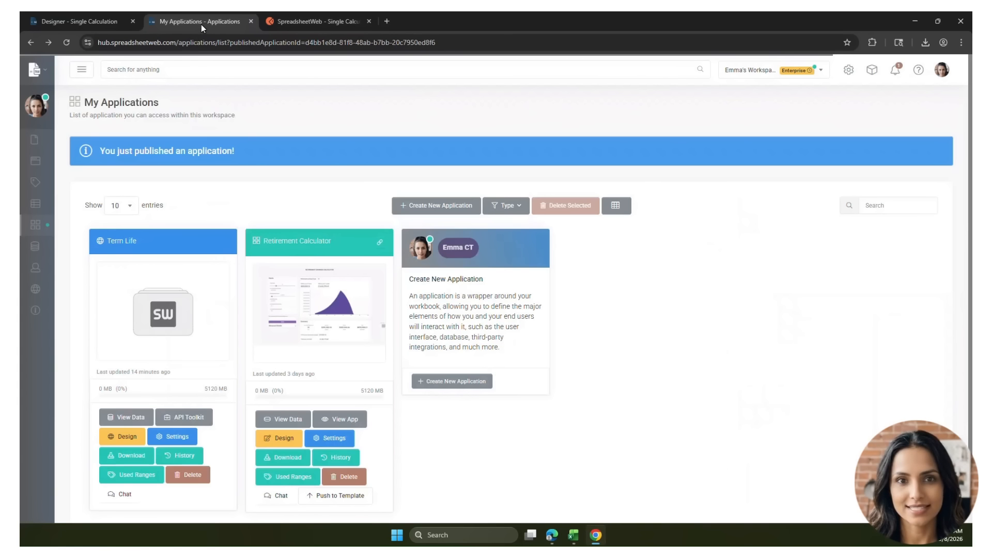
click(128, 416)
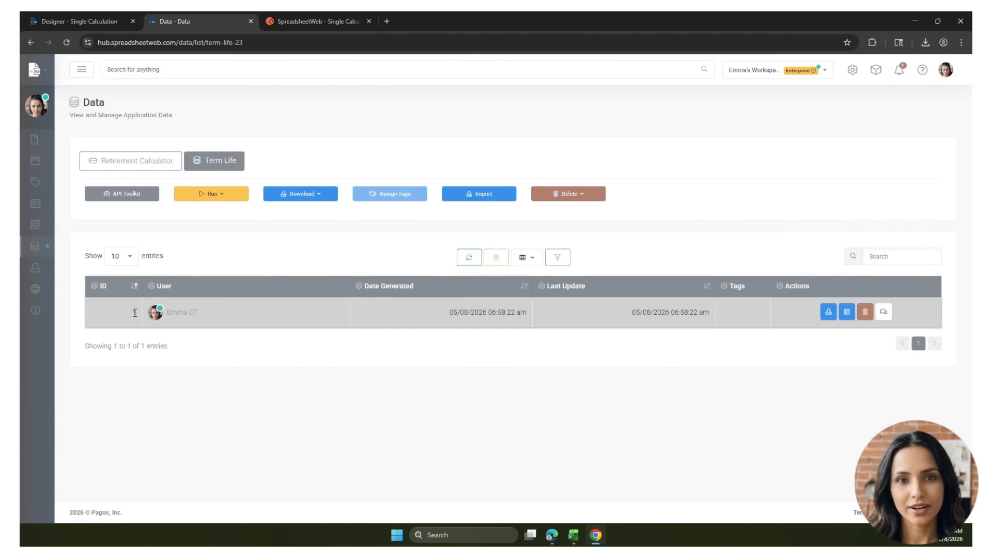
click(500, 260)
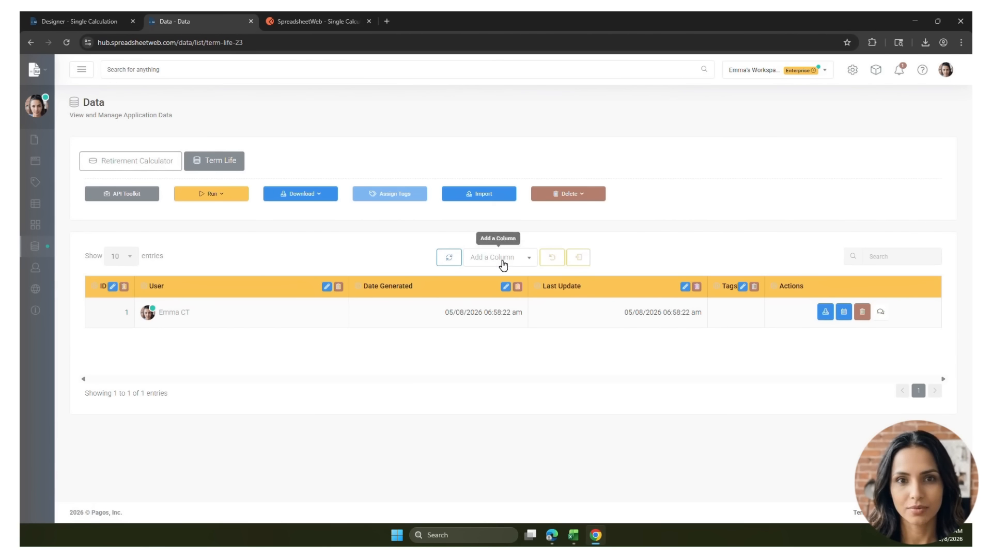
click(523, 260)
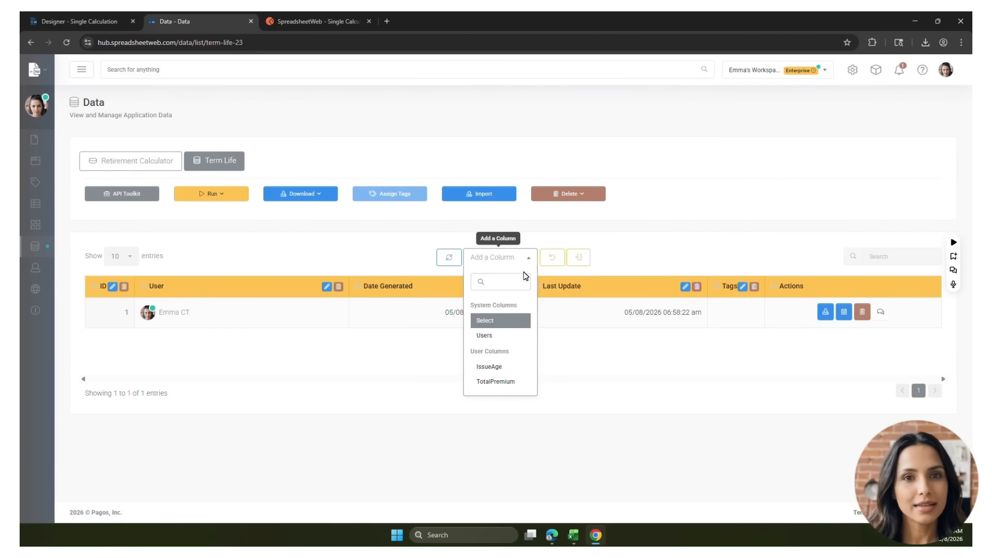
click(500, 367)
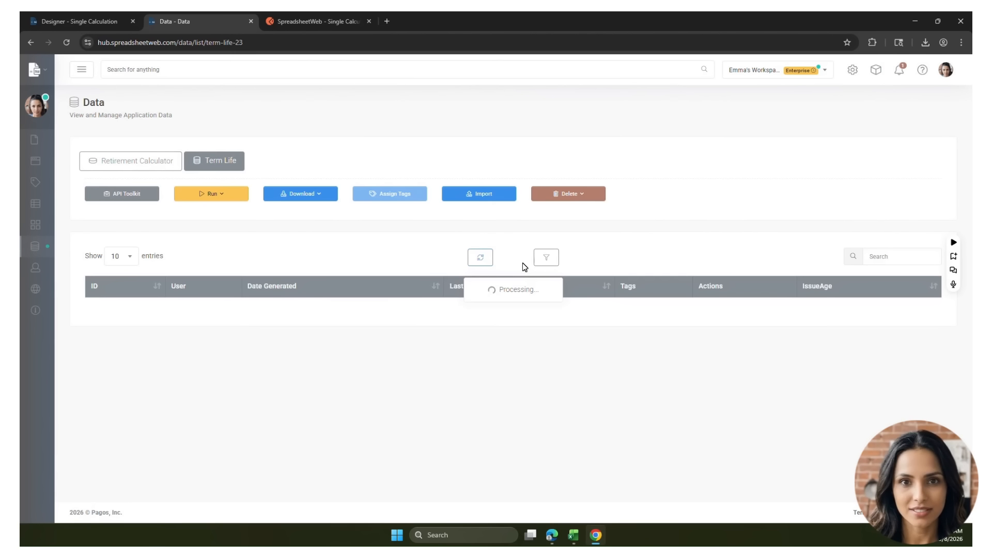
click(520, 260)
click(499, 368)
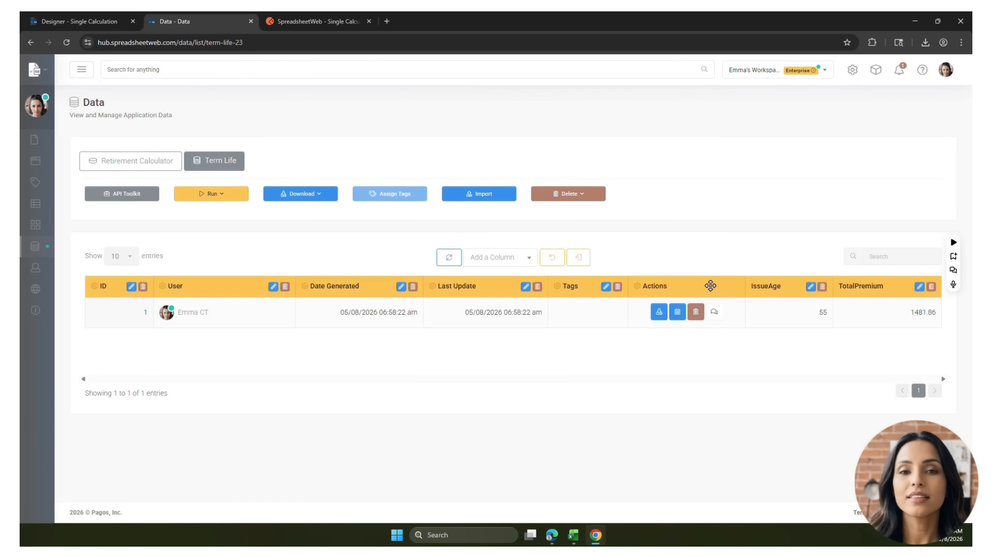
Move IssueAge and TotalPremium to be the first two columns of the record list and finish customizing its layout.
drag(789, 287, 92, 286)
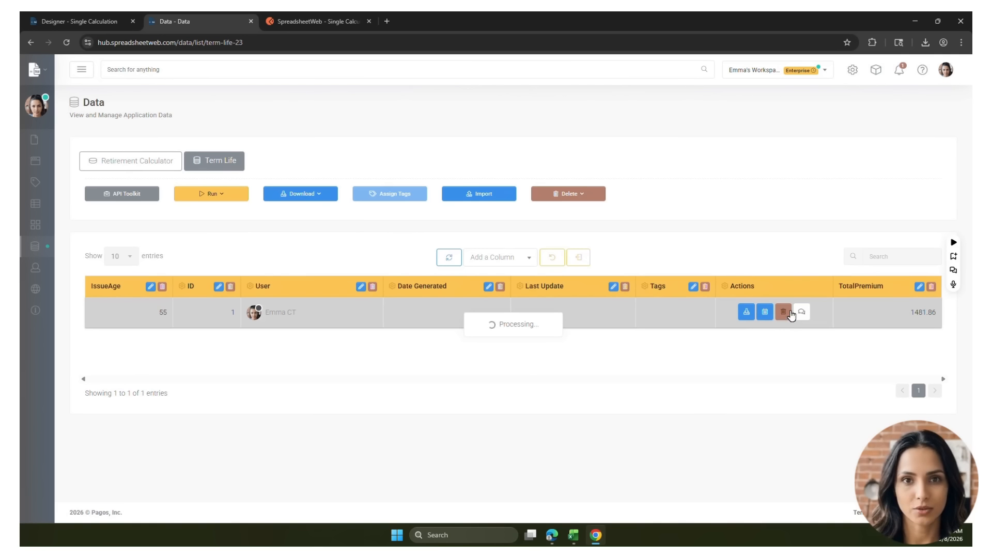
drag(859, 286, 206, 285)
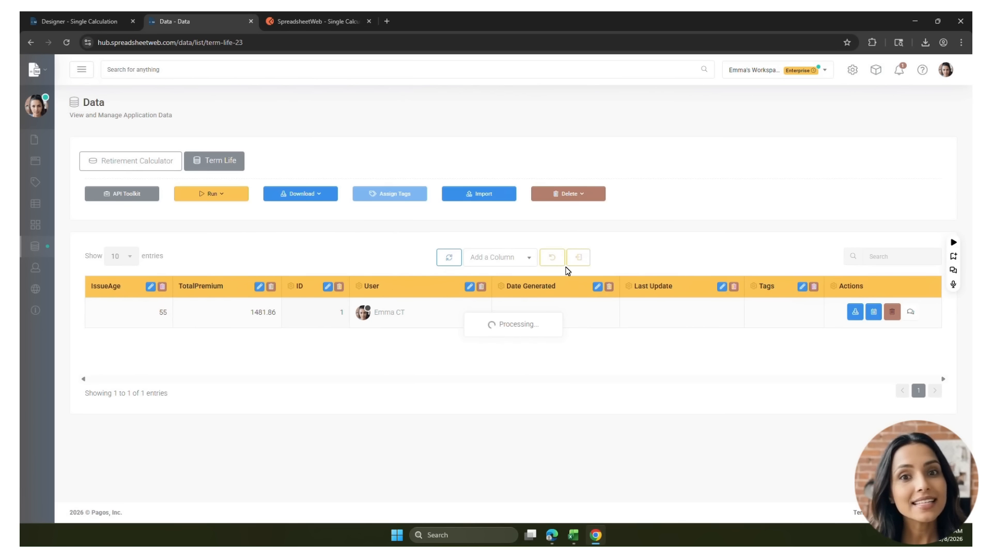
click(579, 258)
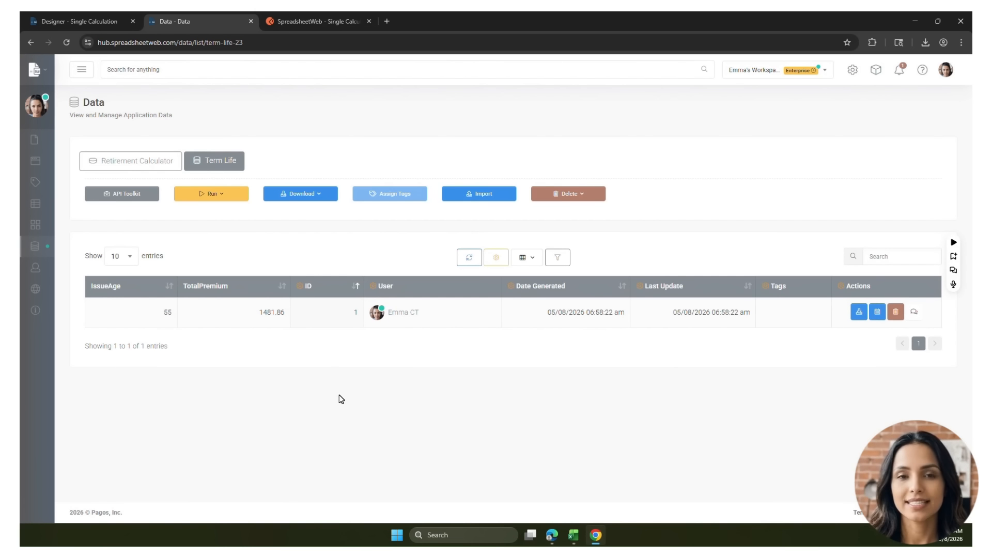
Run the API Toolkit calculation with the FaceAmount input set to 200000, and refresh the Term Life record list.
click(89, 22)
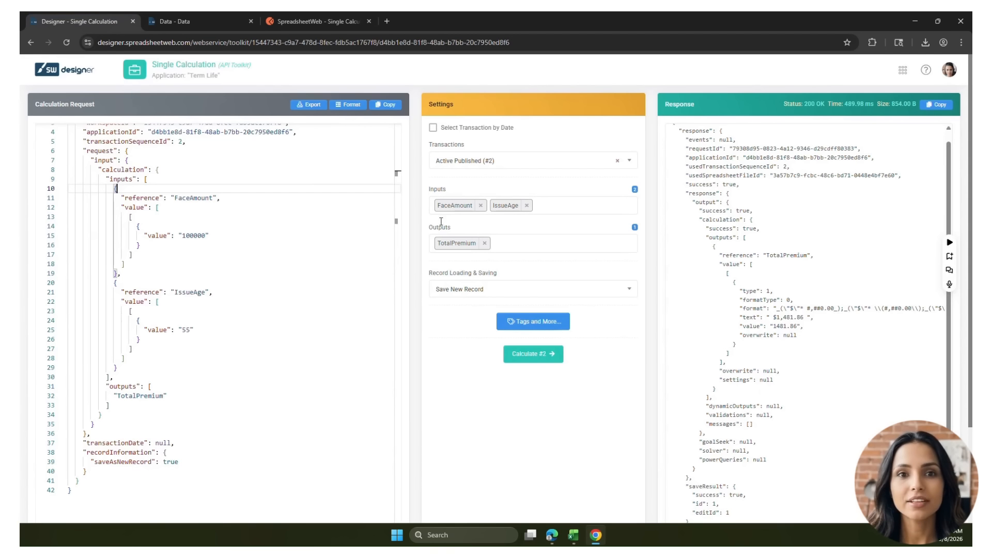
double_click(187, 235)
text(200000)
click(534, 356)
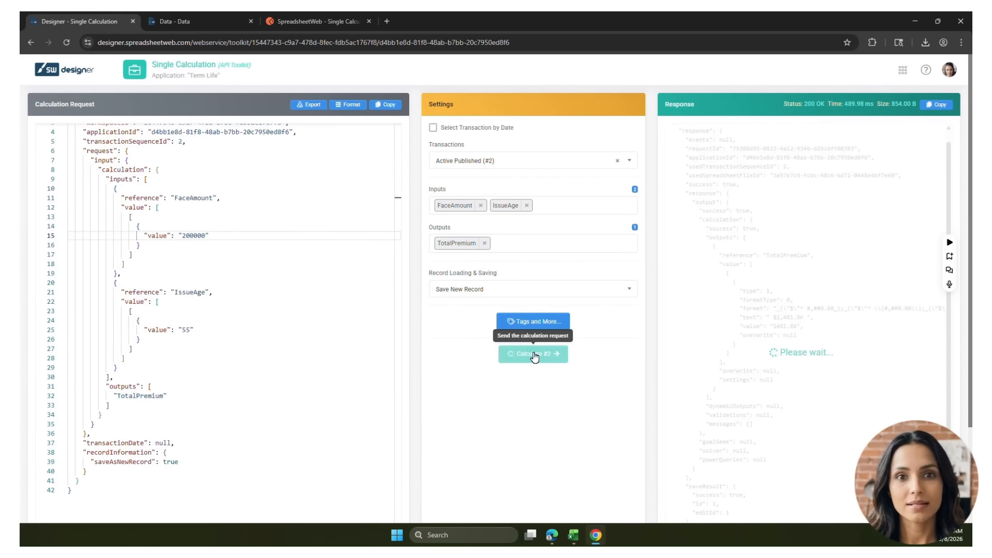
drag(683, 495, 681, 501)
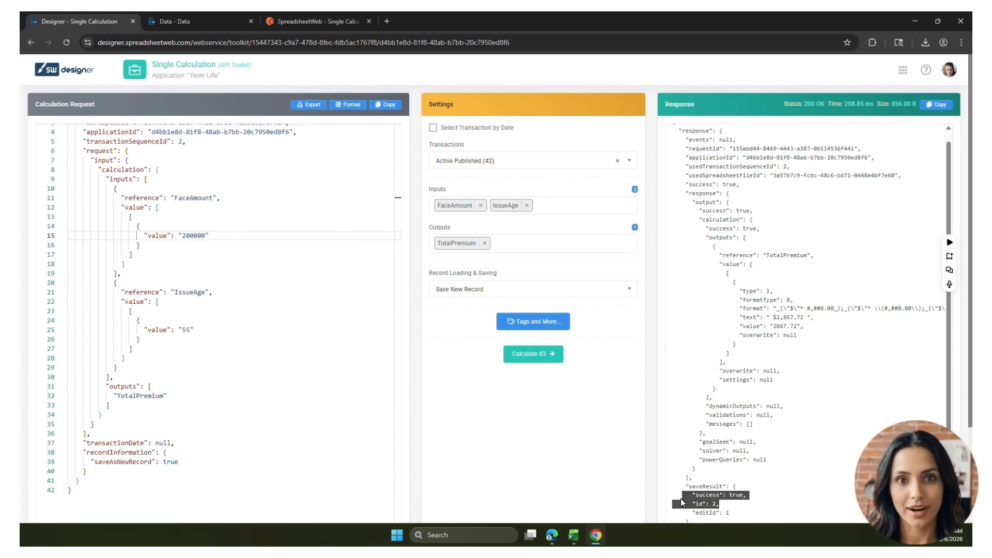
click(178, 24)
click(469, 258)
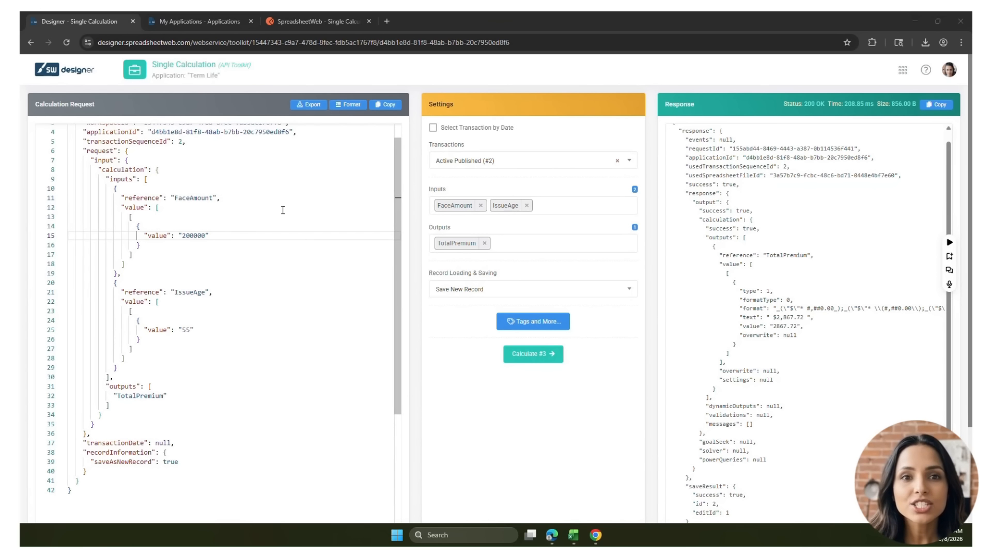
Open the Term Life application for design and start a new transaction.
click(181, 21)
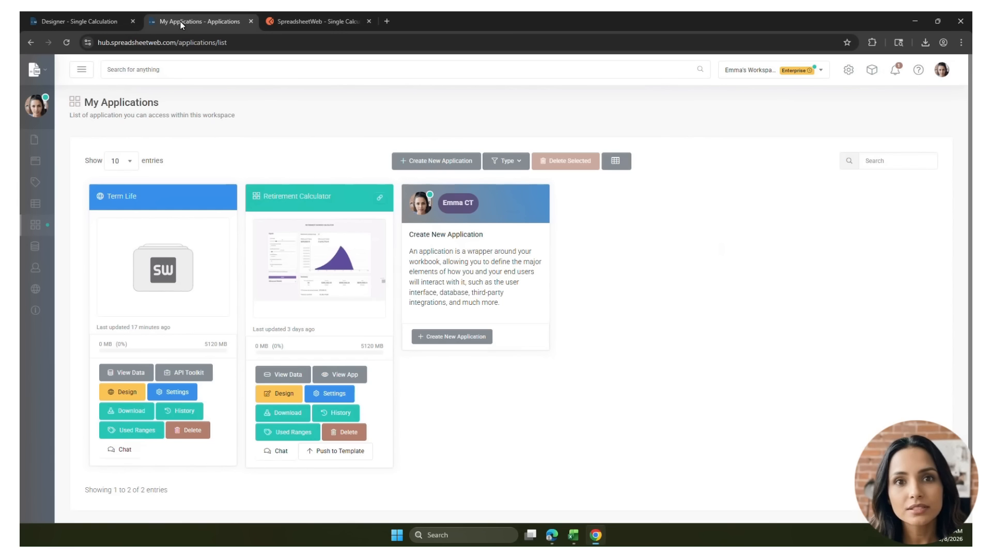
click(133, 397)
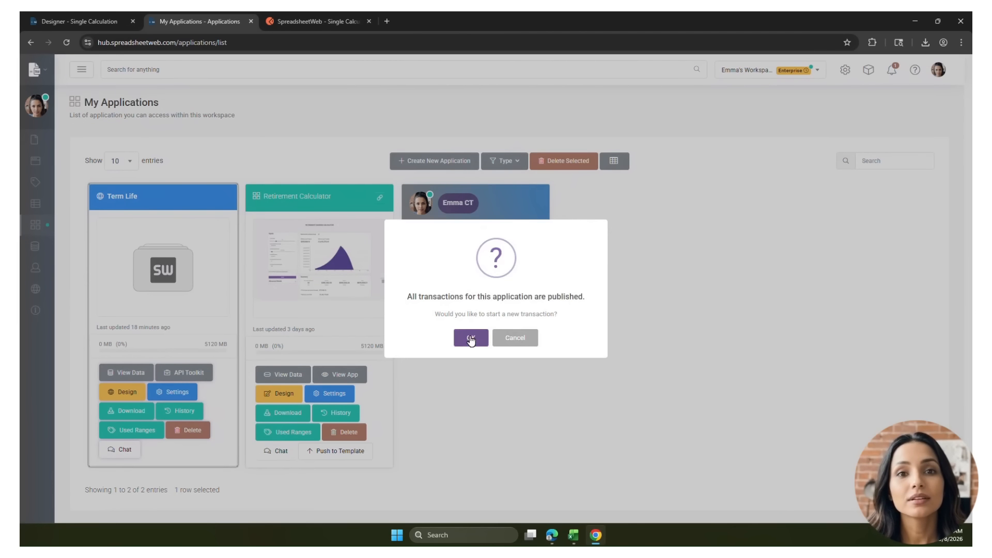
click(471, 339)
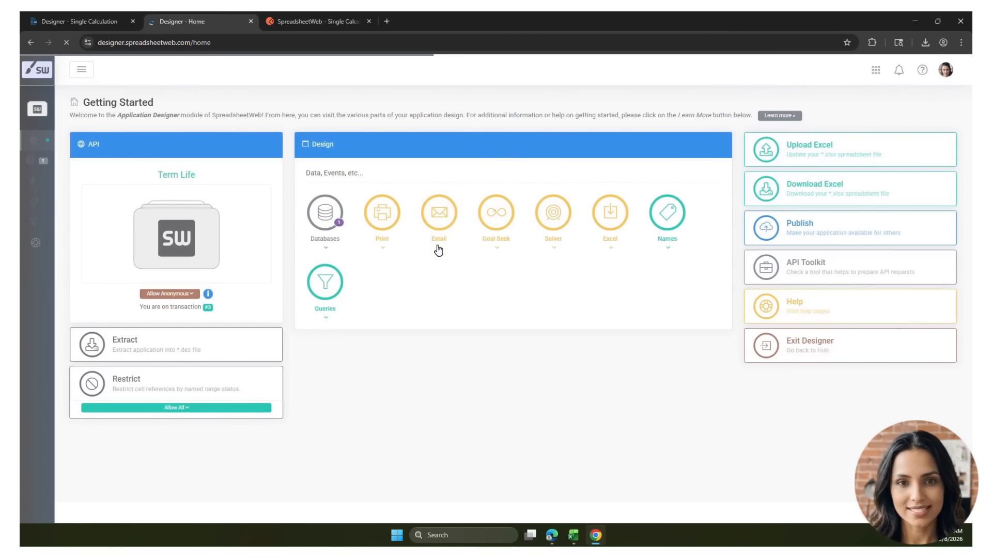
Create an Excel export named Audit with output name type None and type Current Spreadsheet.
click(610, 250)
click(617, 277)
click(221, 185)
text(Audit)
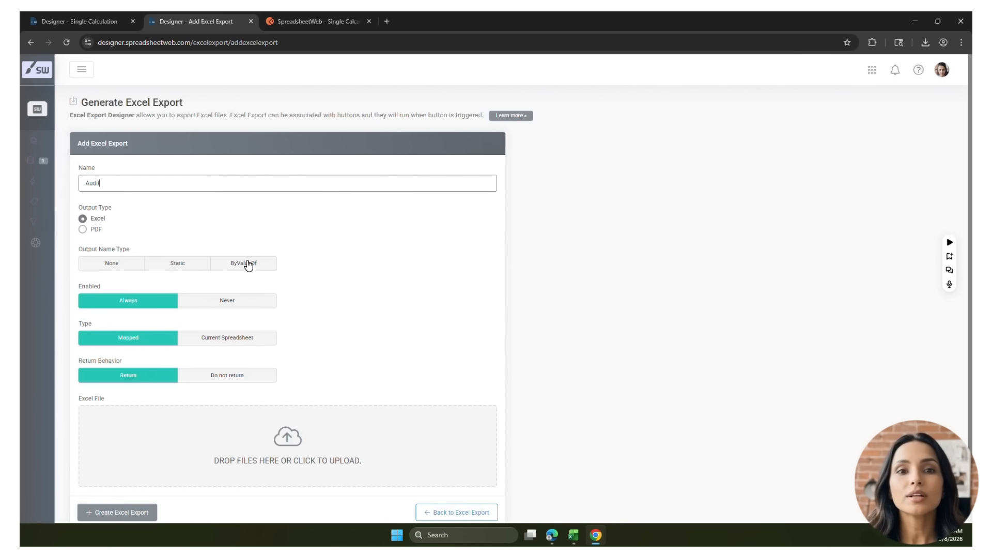
click(111, 264)
click(245, 340)
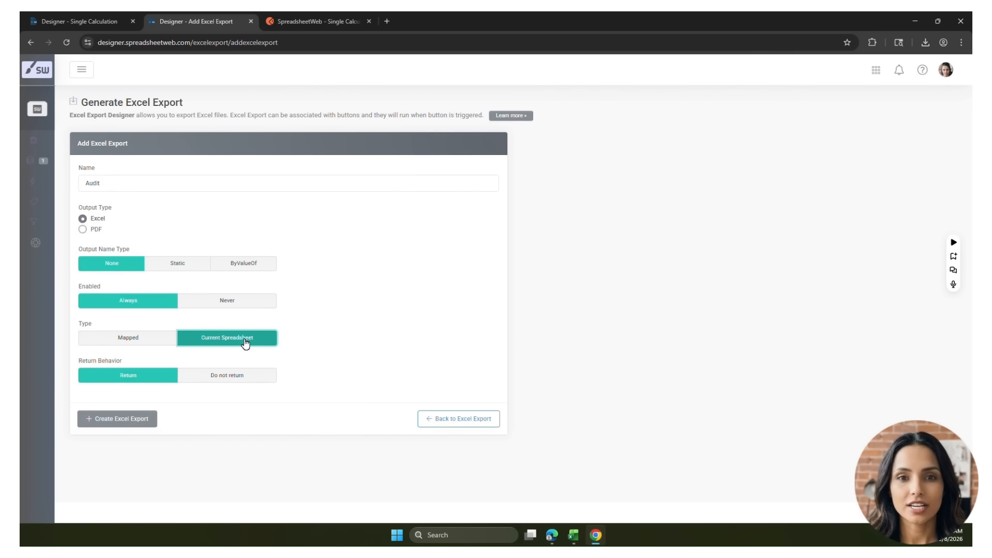
click(124, 420)
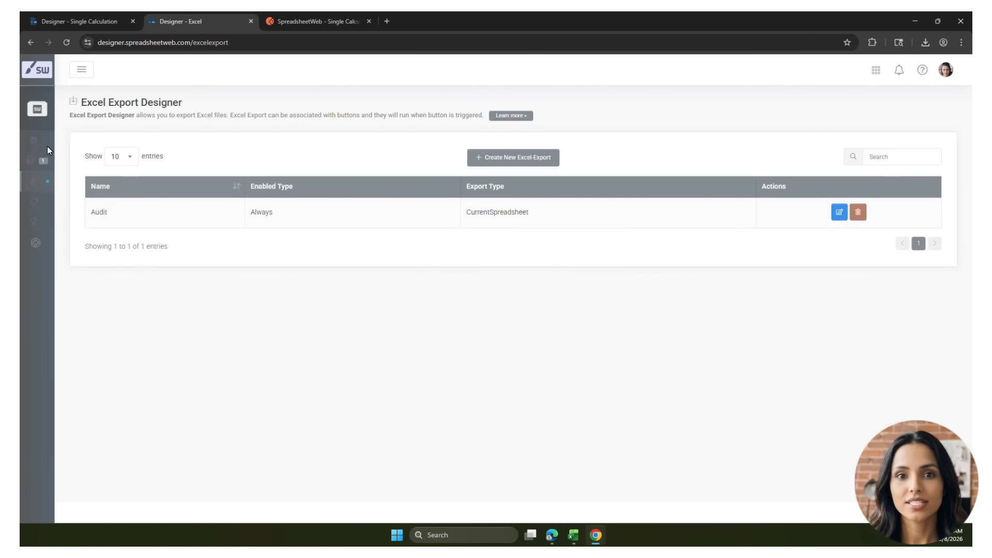
Add a column named Audit to the API1 database table, bound to the Audit Excel export.
click(876, 70)
click(875, 150)
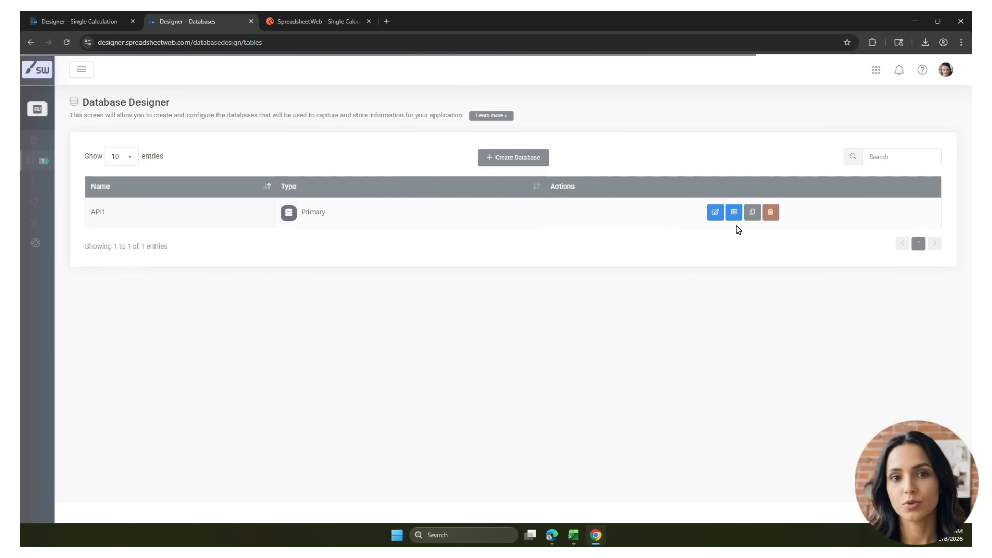
click(734, 212)
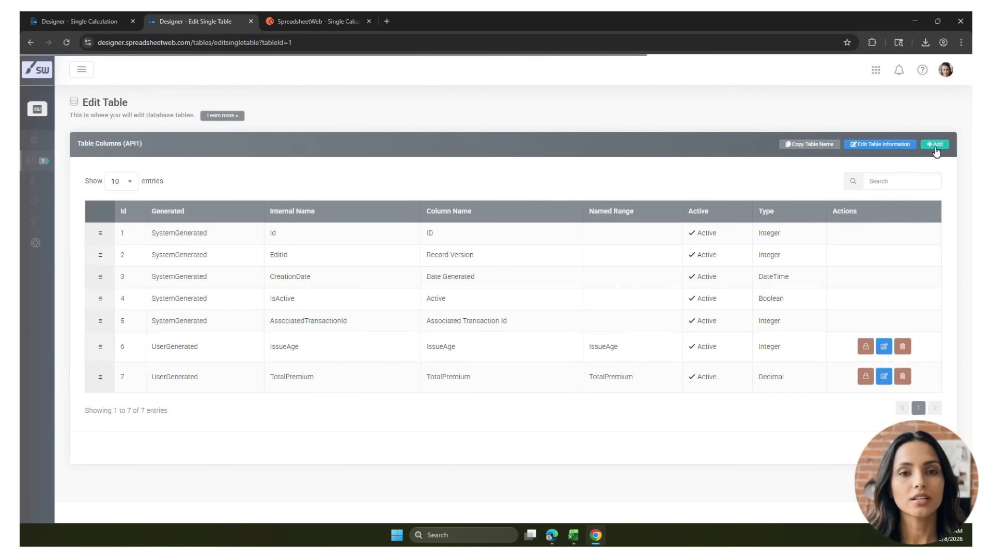
click(935, 145)
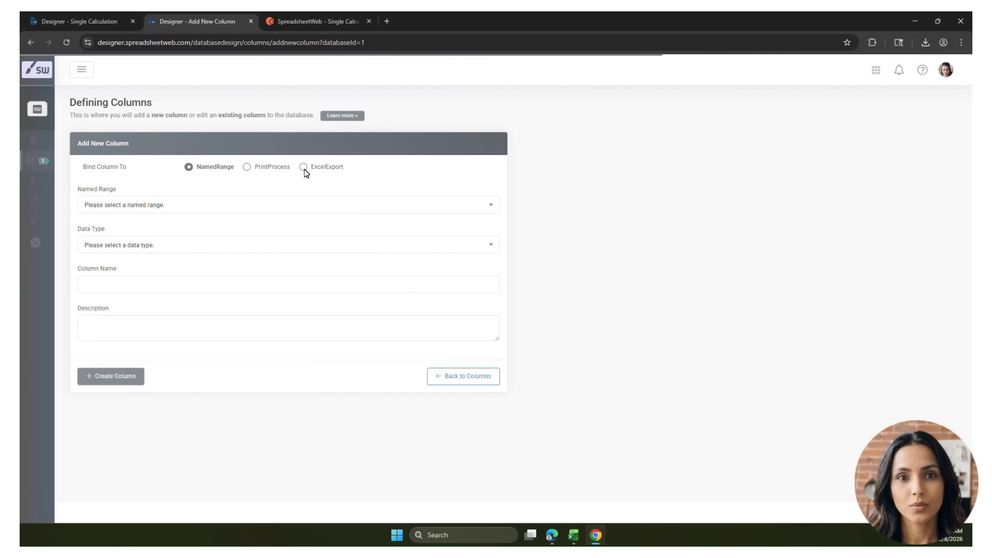
click(303, 167)
click(289, 205)
click(202, 229)
click(196, 248)
text(Audit)
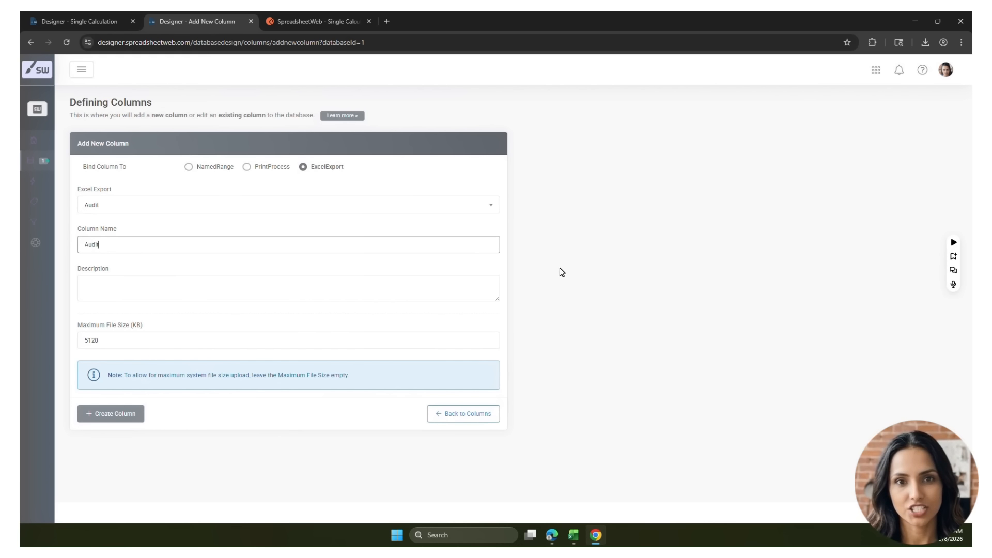
click(124, 418)
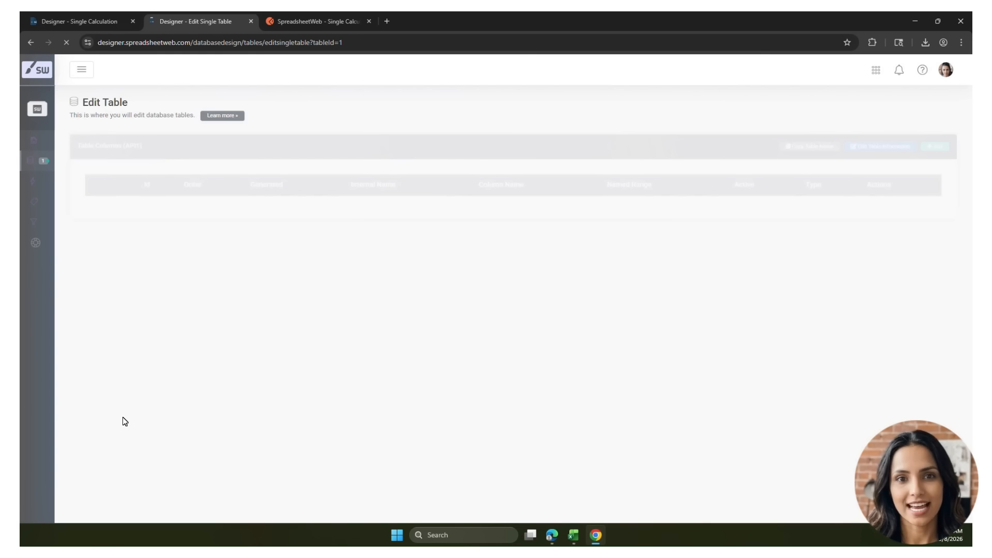
Publish the updated Term Life application.
click(871, 70)
click(917, 258)
click(471, 393)
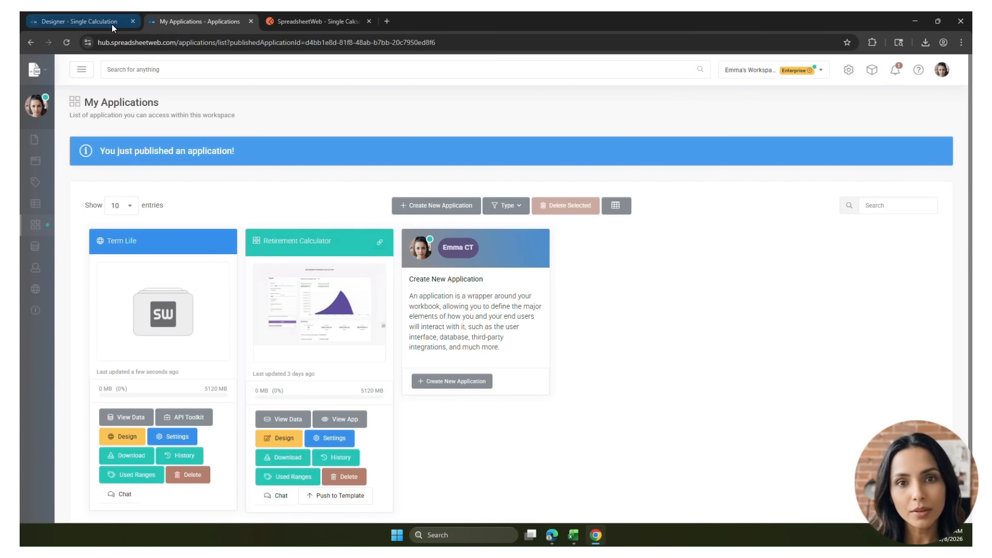
Copy the full calculation request in the API Toolkit, reload the toolkit page and paste the request back in.
click(111, 24)
double_click(205, 131)
key(ctrl+a)
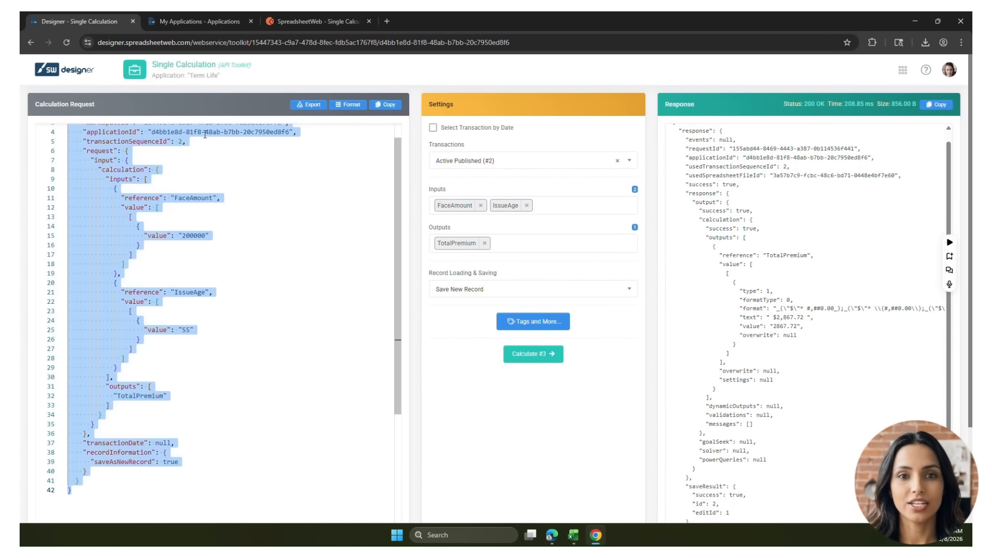
key(F5)
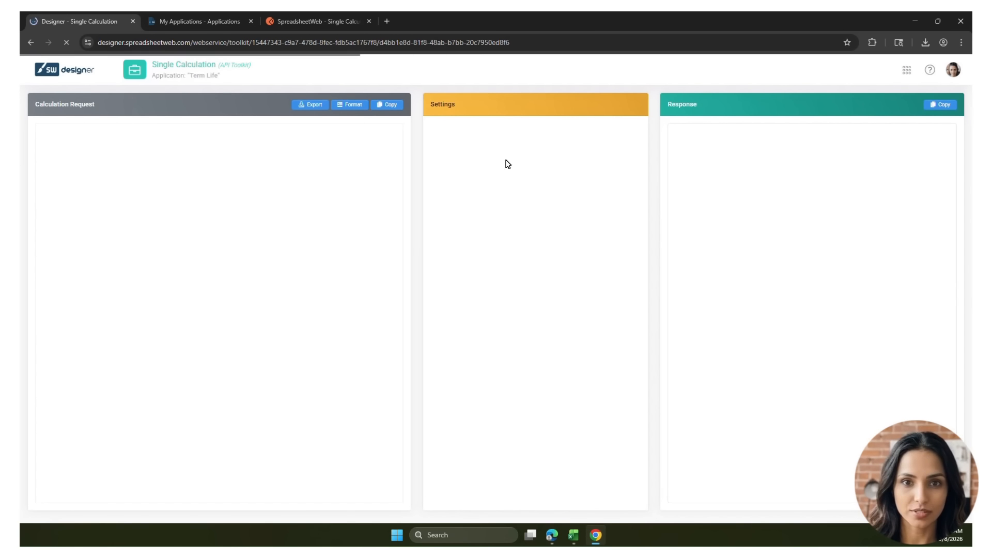
click(154, 276)
key(ctrl+a)
text({   "request": {     "workspaceId": "15447343-c9a7-478d-8fec-fdb5ac1767f8",     "applicationId": "d4bb1e8d-81f8-48ab-b7bb-20c7950ed8f6",     "transactionSequenceId": 2,     "request": {       "input": {         "calculation": {           "inputs": [             {               "reference": "FaceAmount",               "value": [                 [                   {                     "value": "200000"                   }                 ]               ]             },             {               "reference": "IssueAge",               "value": [                 [                   {                     "value": "55"                   }                 ]               ]             }           ],           "outputs": [             "TotalPremium"           ]         }       }     },     "transactionDate": null,     "recordInformation": {       "saveAsNewRecord": true     }   } })
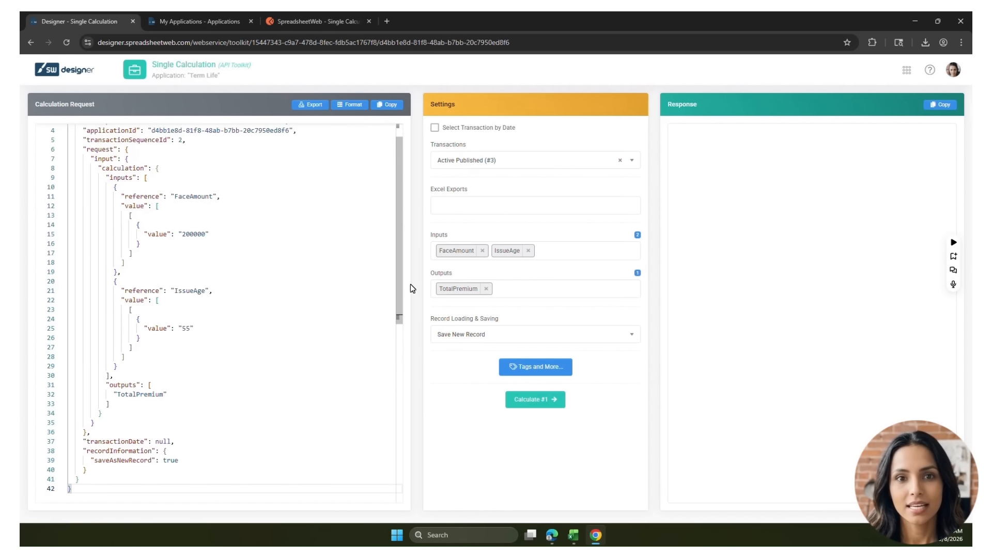
Set the transaction to Active Published (#3), include the Audit (#1) Excel export, and run the calculation.
click(545, 161)
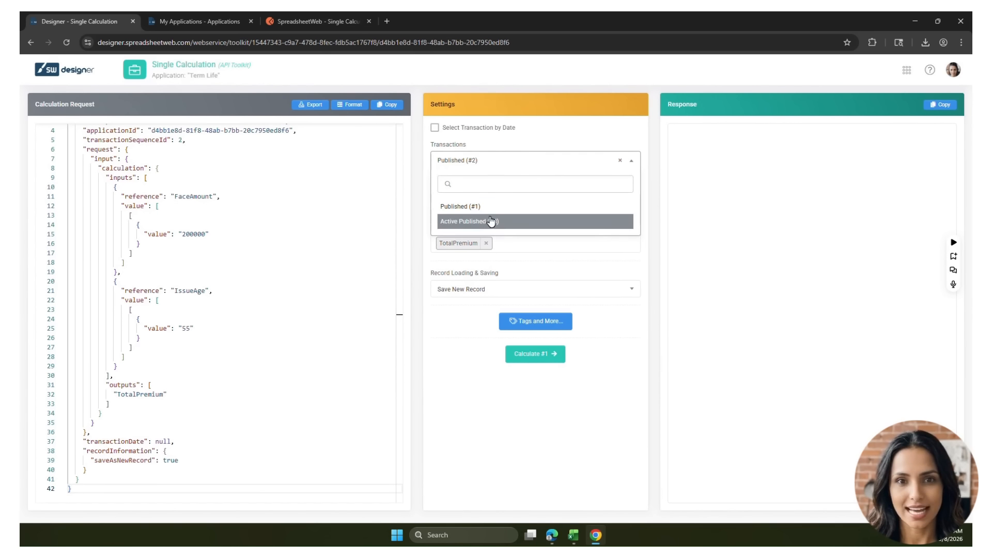
click(489, 221)
click(454, 203)
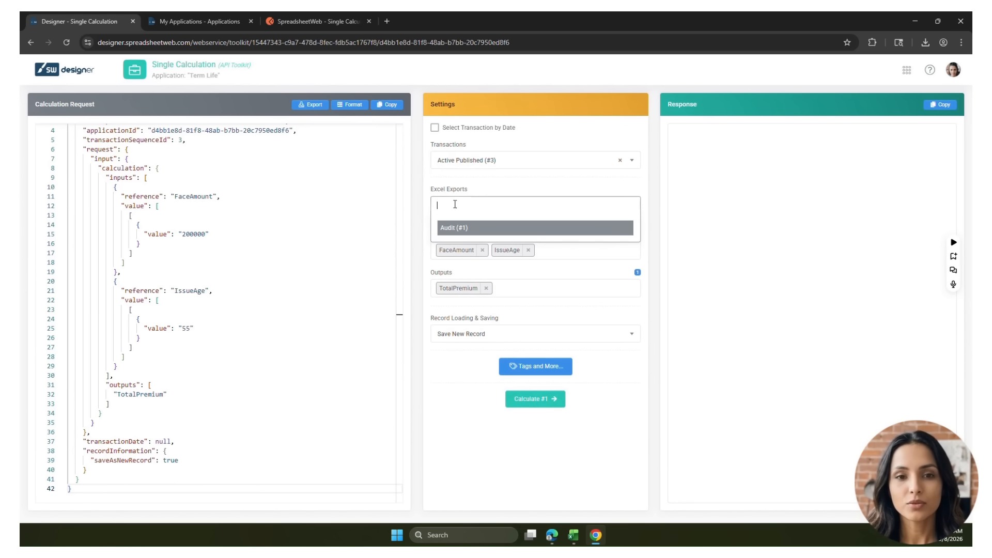
click(457, 227)
scroll(184, 450, down, 2)
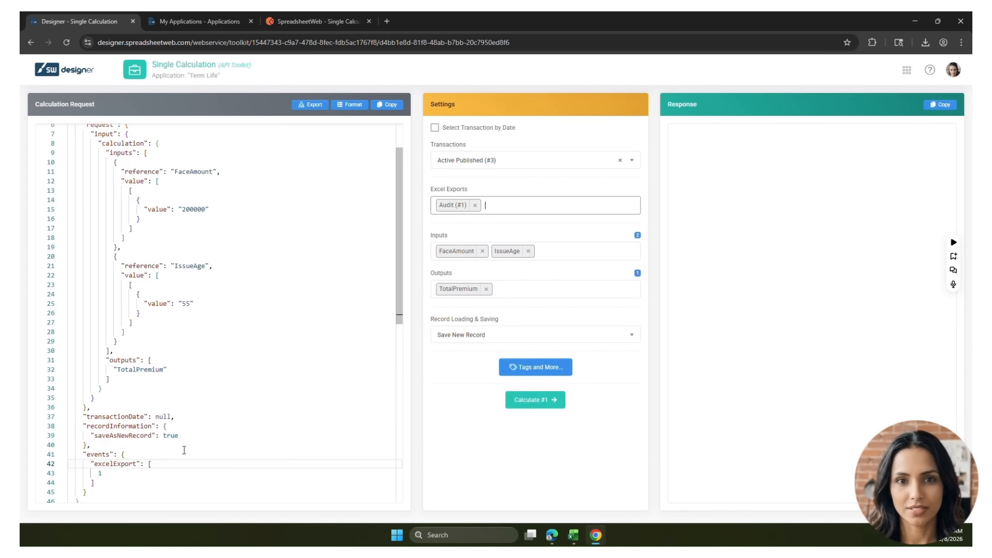
scroll(126, 428, up, 2)
click(535, 401)
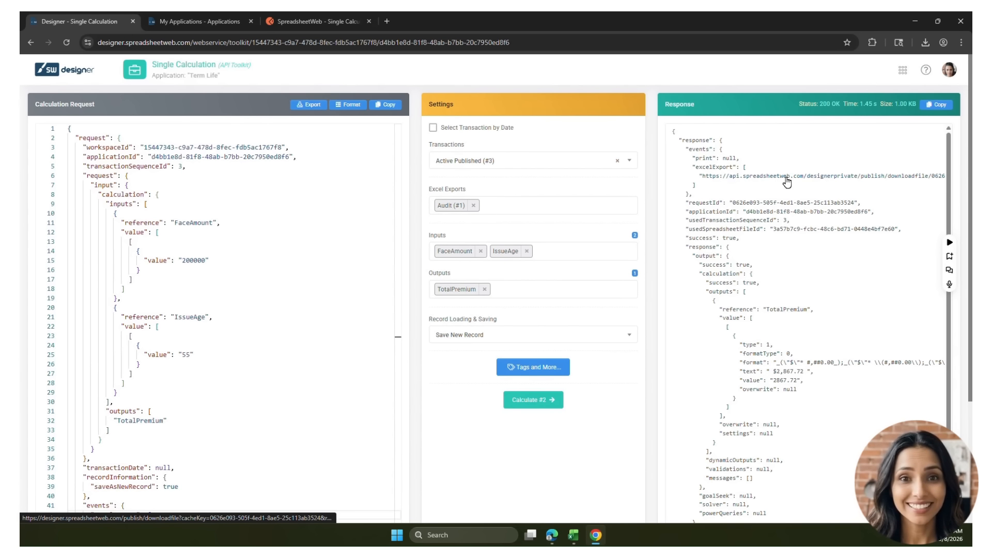
Download and open the Excel export linked in the response, and check its Base Policy Face Amount and Total Premium cells.
click(835, 177)
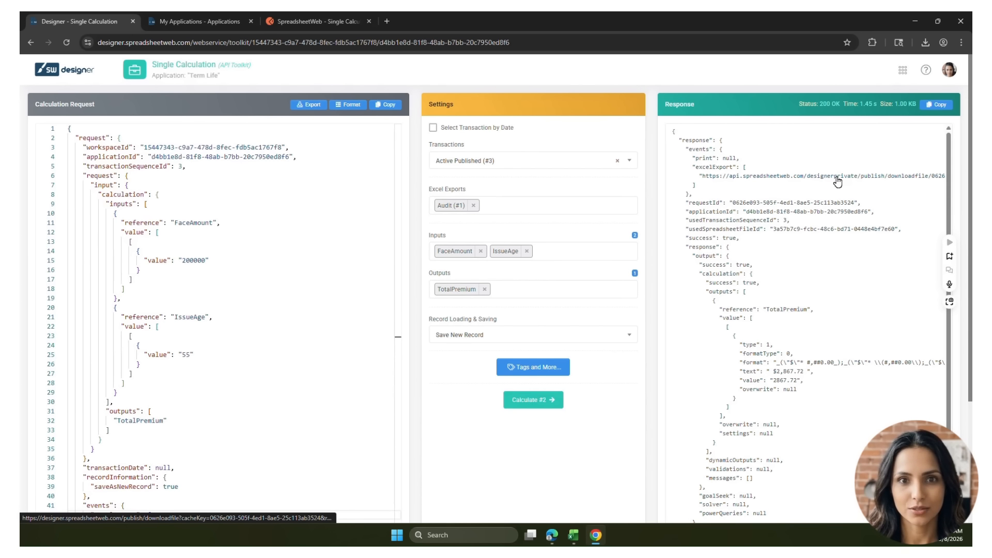
click(927, 46)
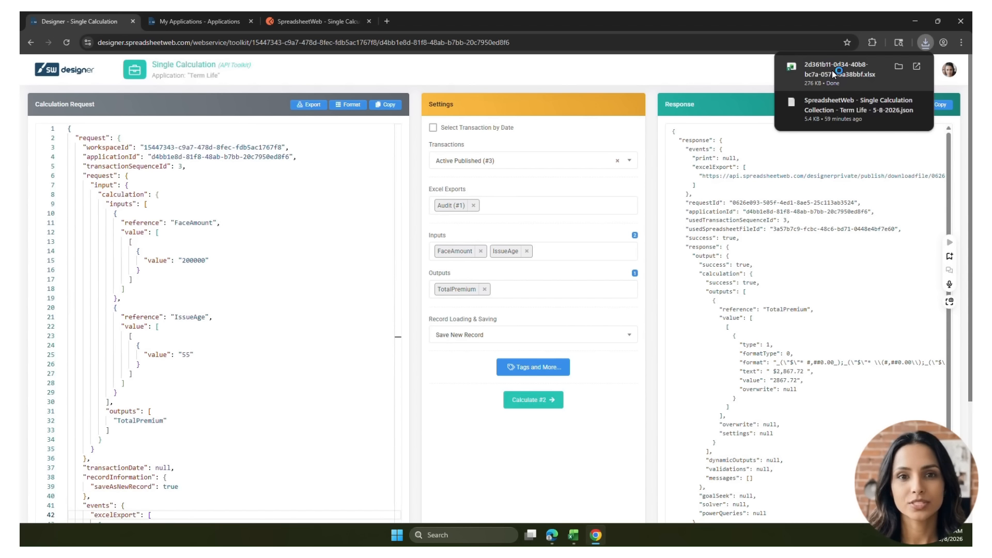
click(832, 71)
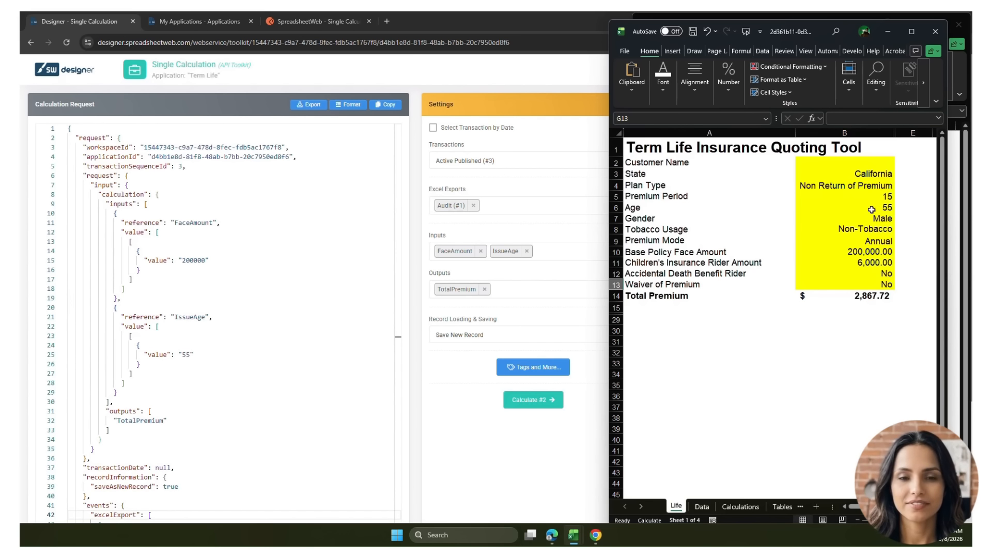
click(885, 253)
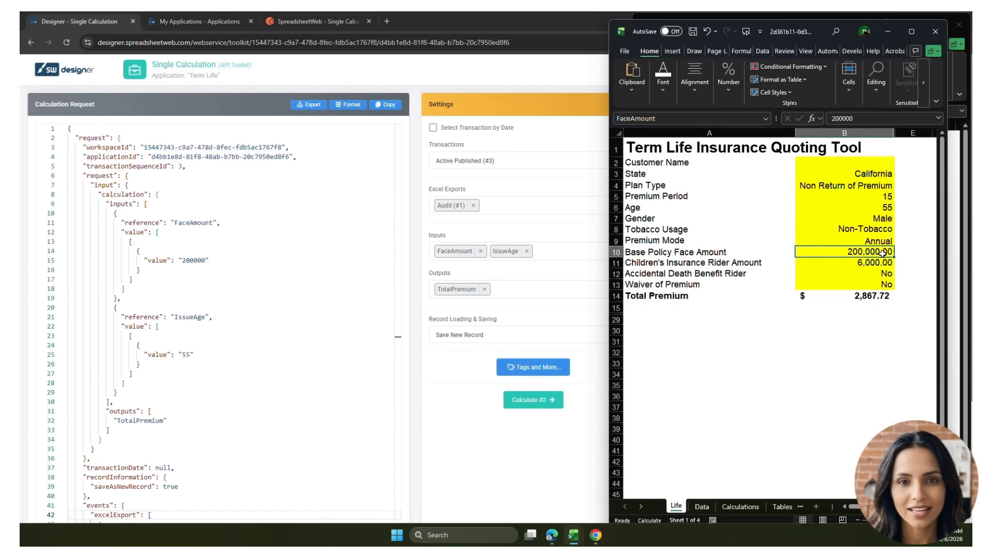
click(875, 296)
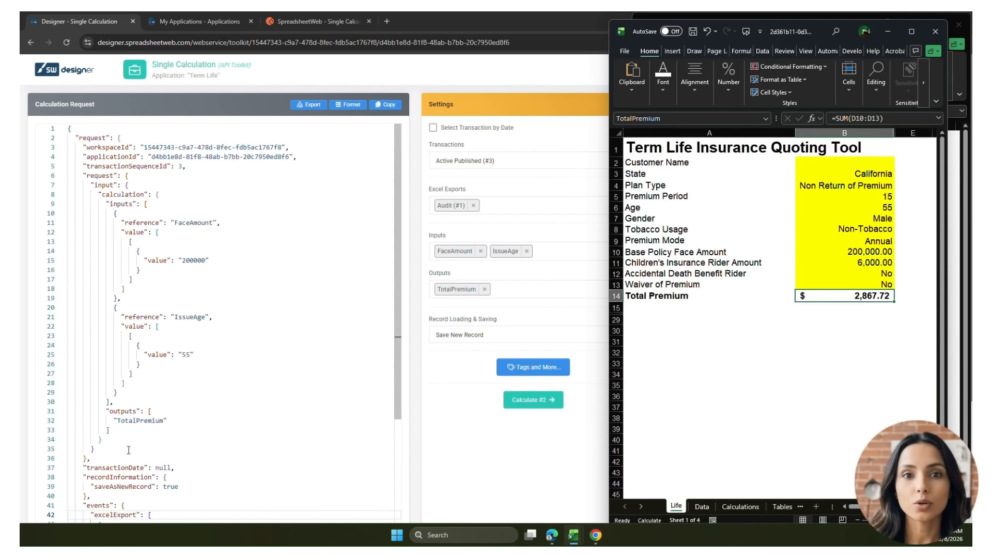
Add the Audit column to the Term Life record list right after TotalPremium and finish customizing the layout.
click(186, 21)
click(134, 419)
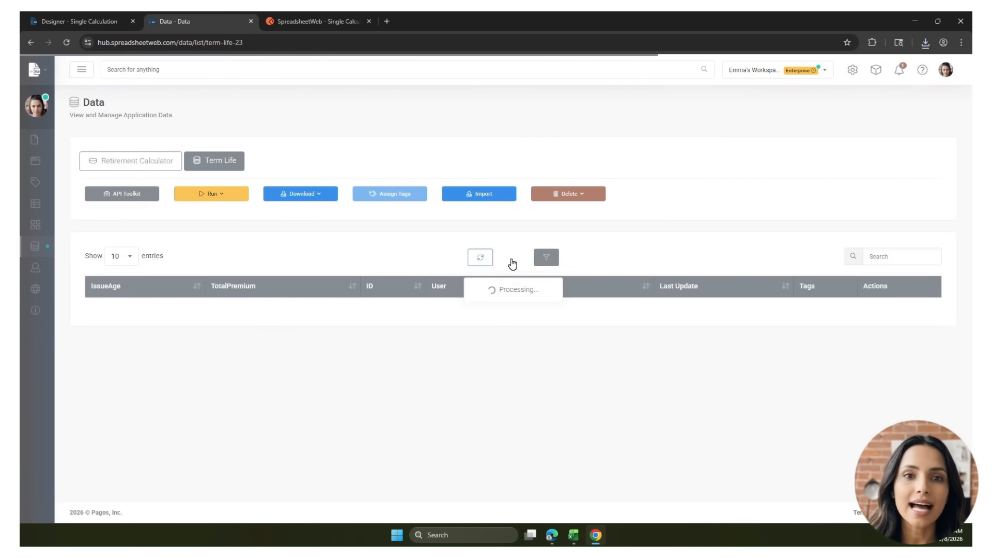
click(496, 260)
click(496, 258)
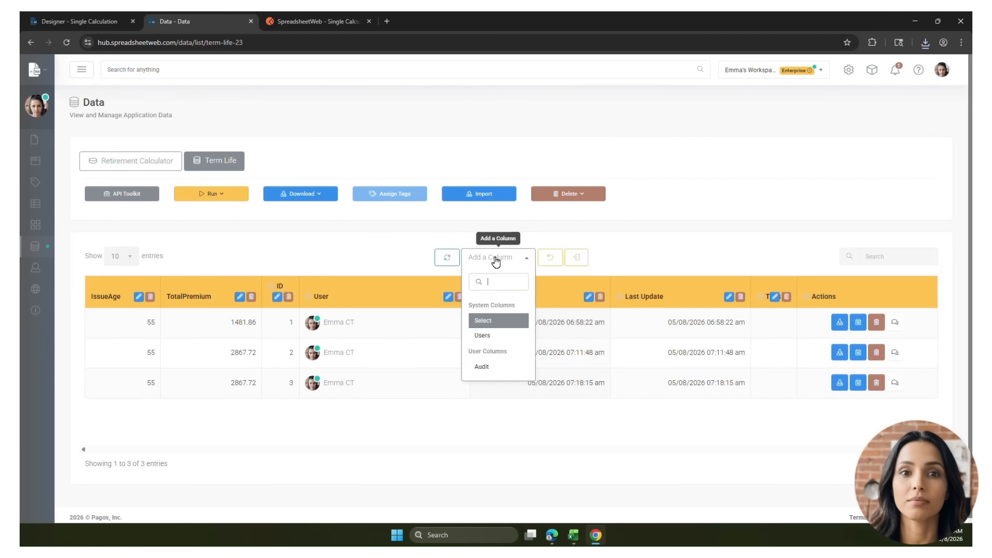
click(505, 372)
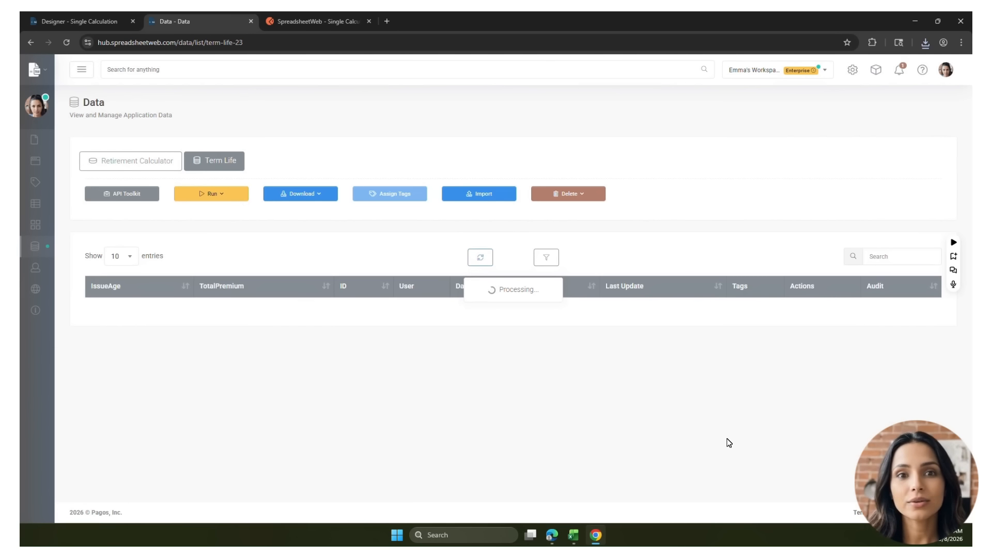
drag(838, 286, 267, 287)
click(578, 256)
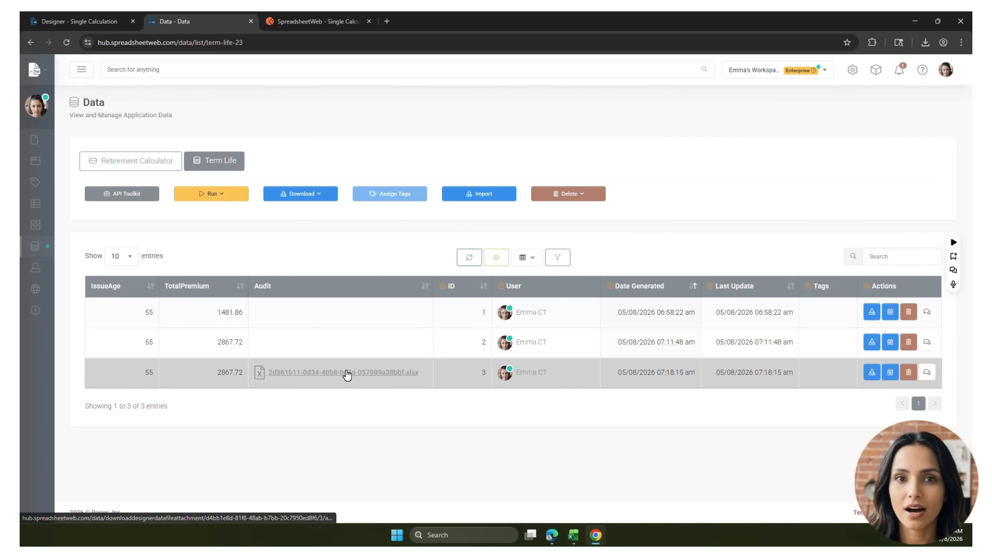